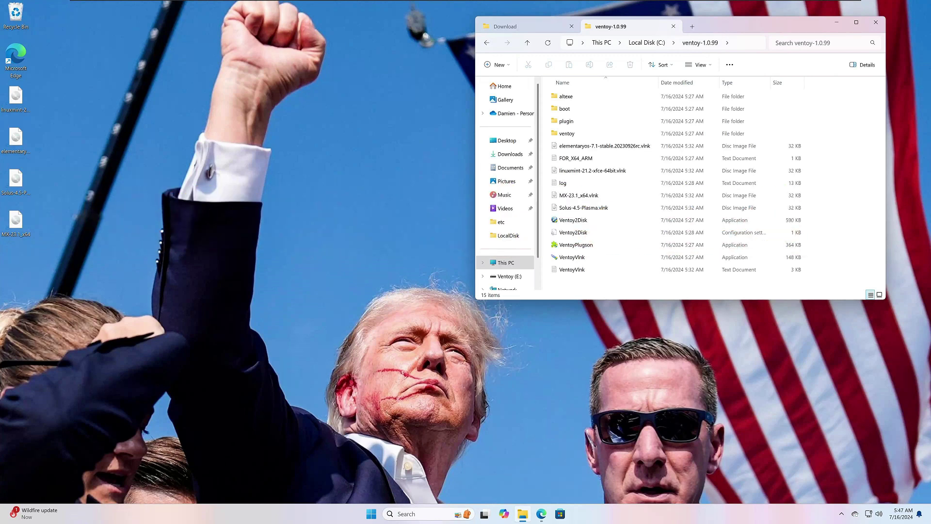
Step: Check the Ventoy download and vlink pages in Edge, then launch Ventoy2Disk from ventoy-1.0.99
left_click(545, 519)
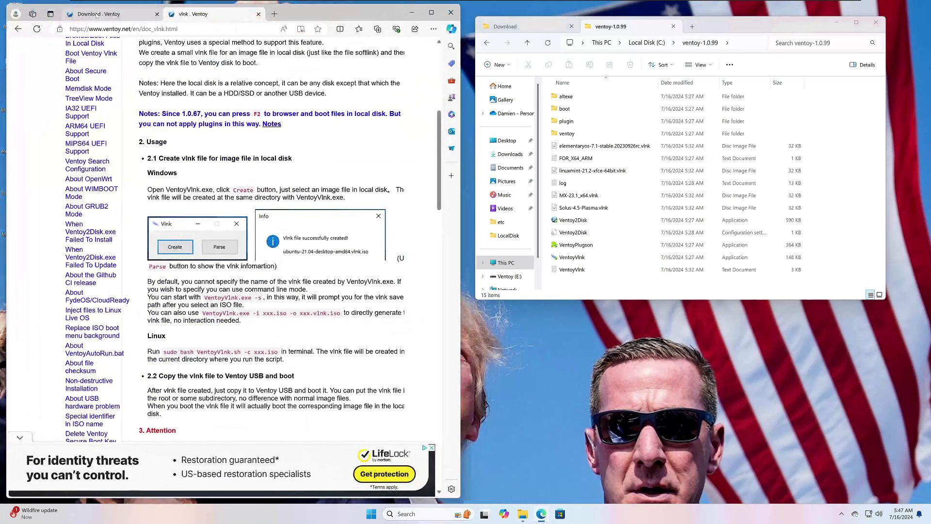
left_click(96, 15)
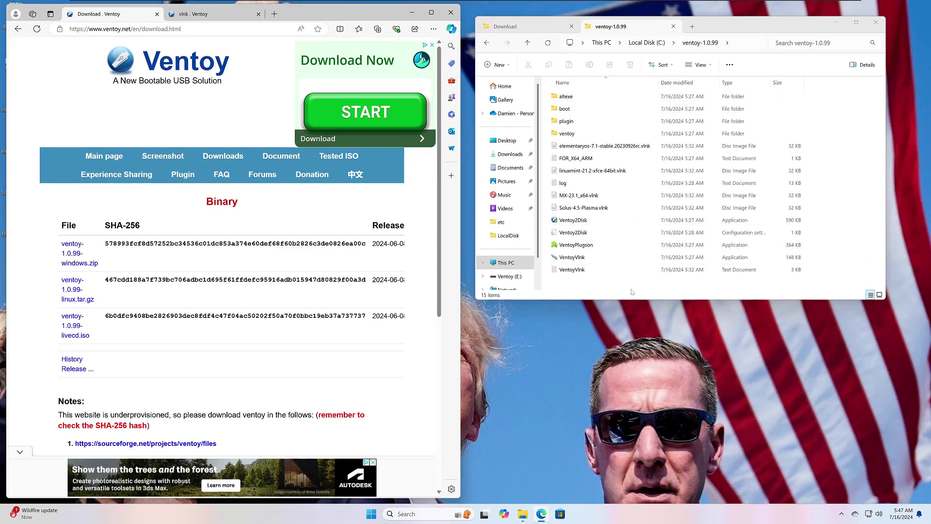
left_click(543, 257)
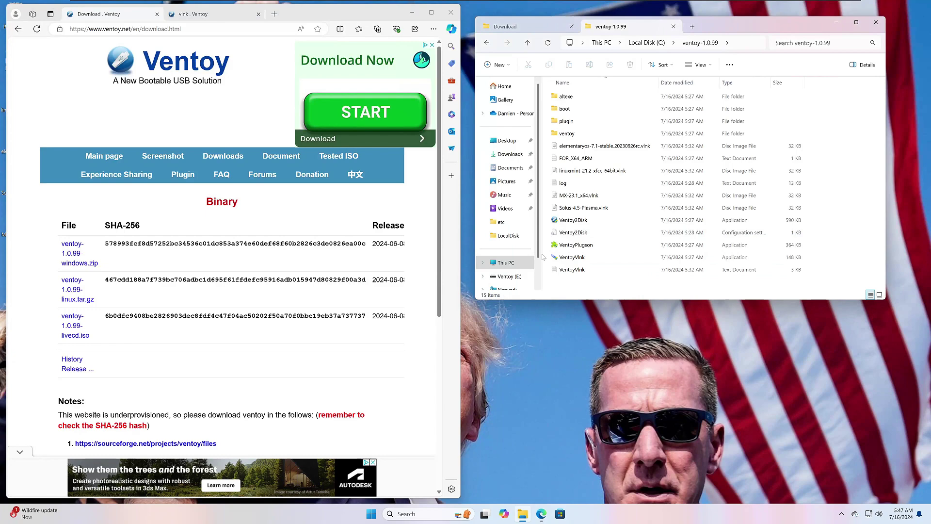
left_click(193, 14)
left_click(574, 222)
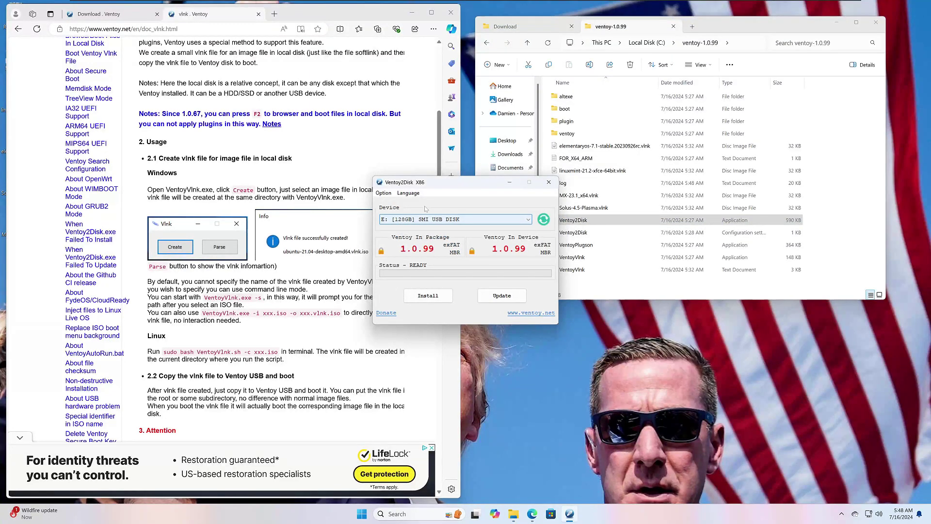
Step: Install Ventoy onto the E: 128GB SMI USB DISK, confirming the data-loss warning with YES
left_click(460, 220)
left_click(459, 224)
left_click(428, 296)
left_click(448, 269)
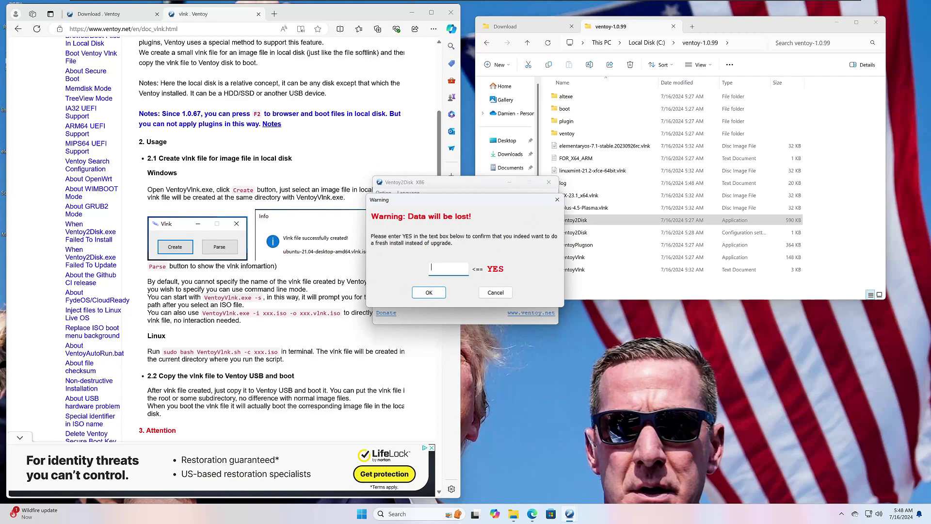
type("YES")
left_click(438, 296)
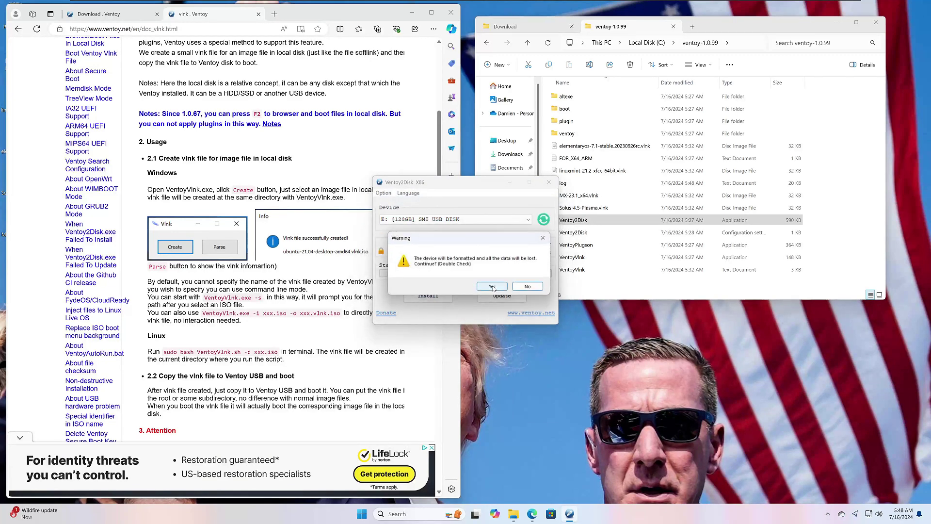
left_click(492, 286)
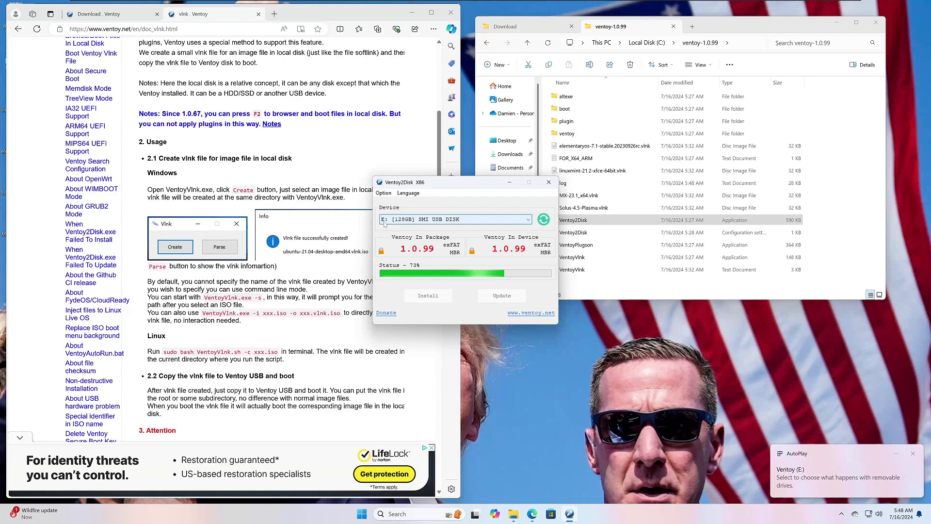
Step: Dismiss the installation success message and close Ventoy2Disk
left_click(522, 287)
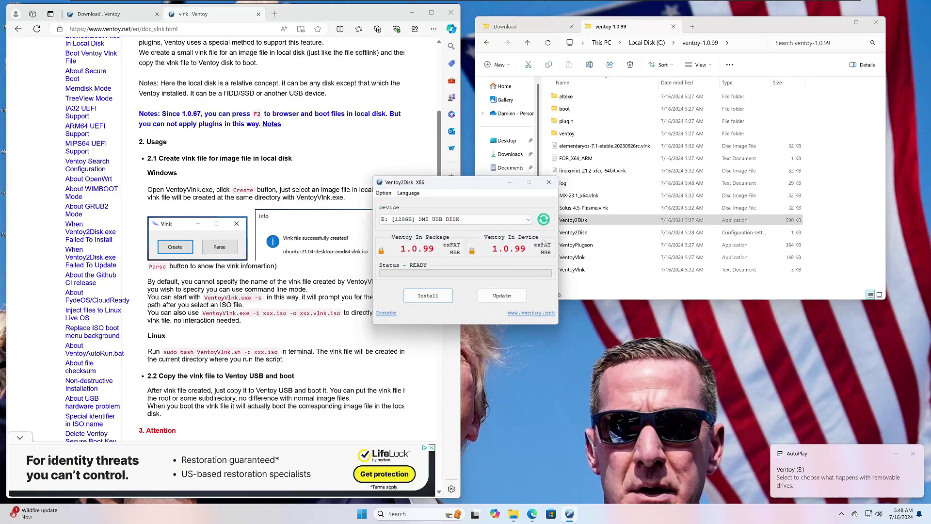
left_click(549, 182)
scroll(514, 252, "down", 1)
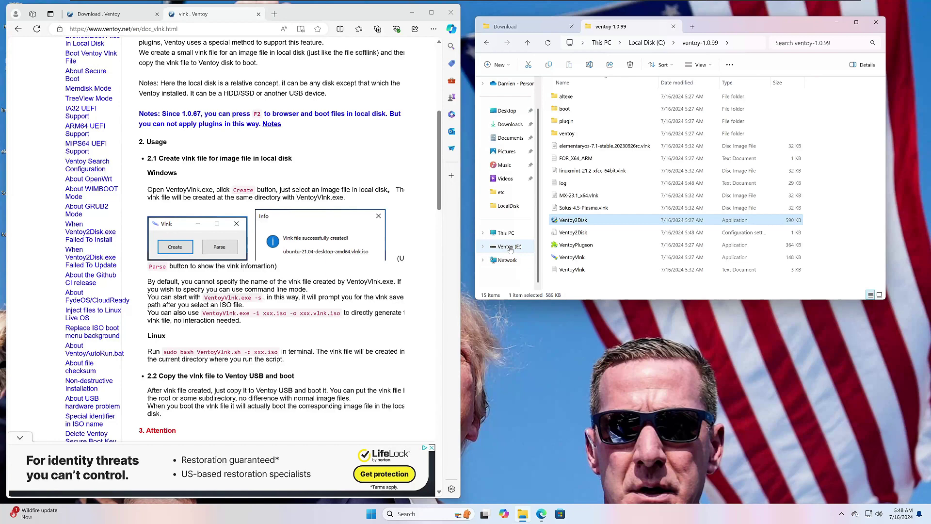
Step: Create a folder named iso at the root of Ventoy (E:)
left_click(510, 248)
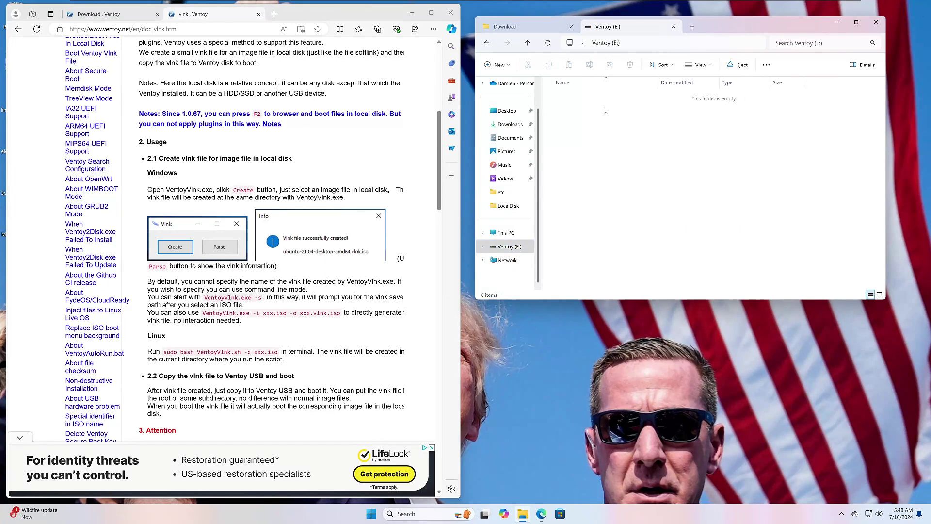
right_click(605, 123)
mouse_move(653, 176)
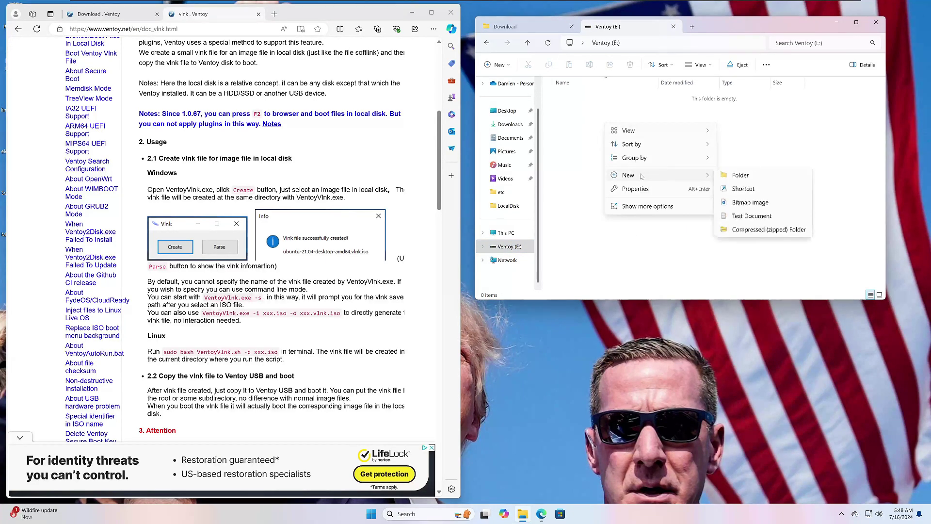
left_click(739, 176)
type("iso")
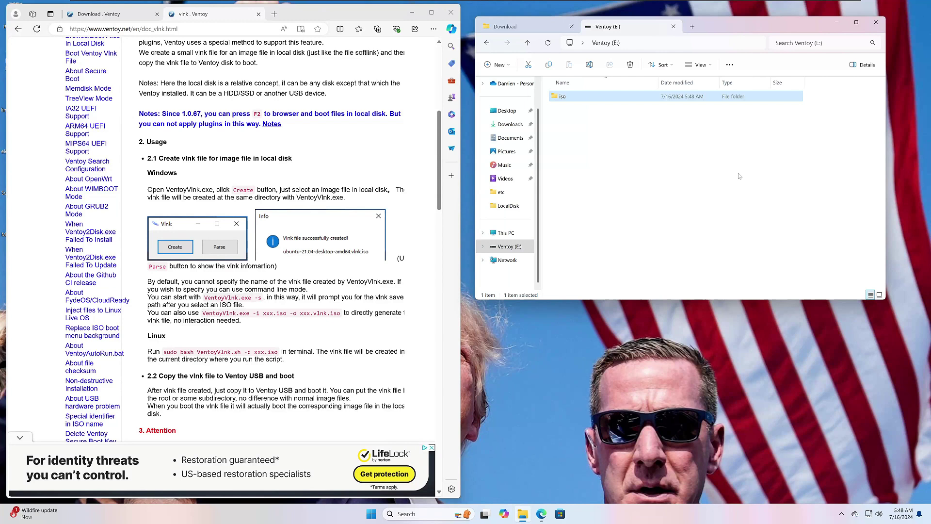
left_click(654, 178)
Step: Create a second folder and name it ventoy, correcting the 'ventory' typo
right_click(654, 178)
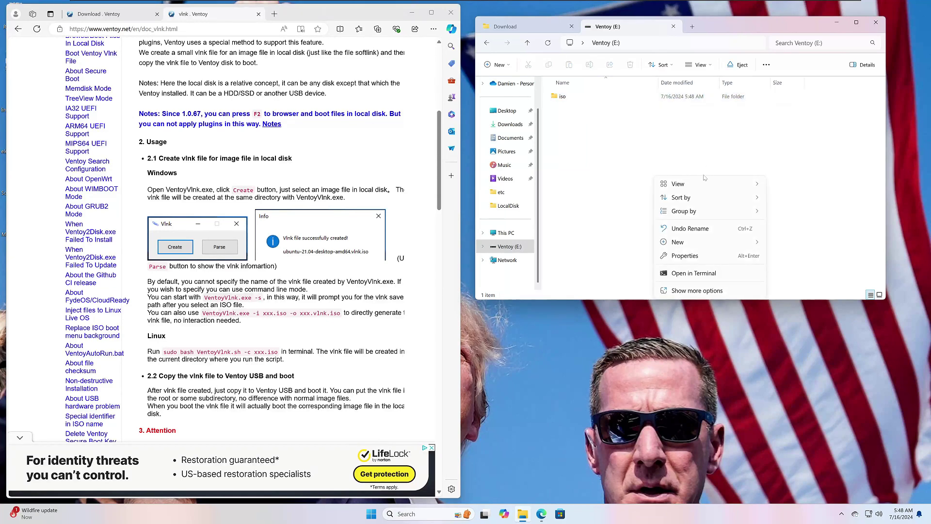
mouse_move(698, 246)
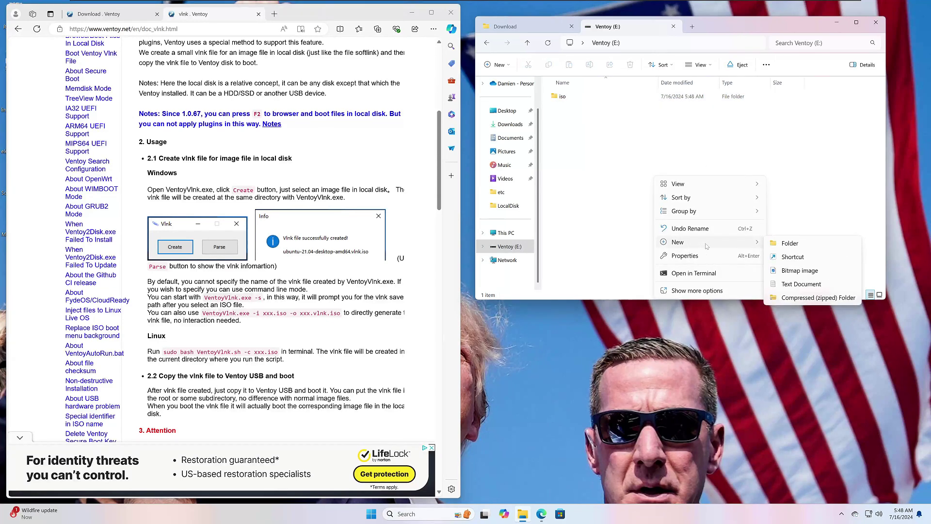
left_click(784, 245)
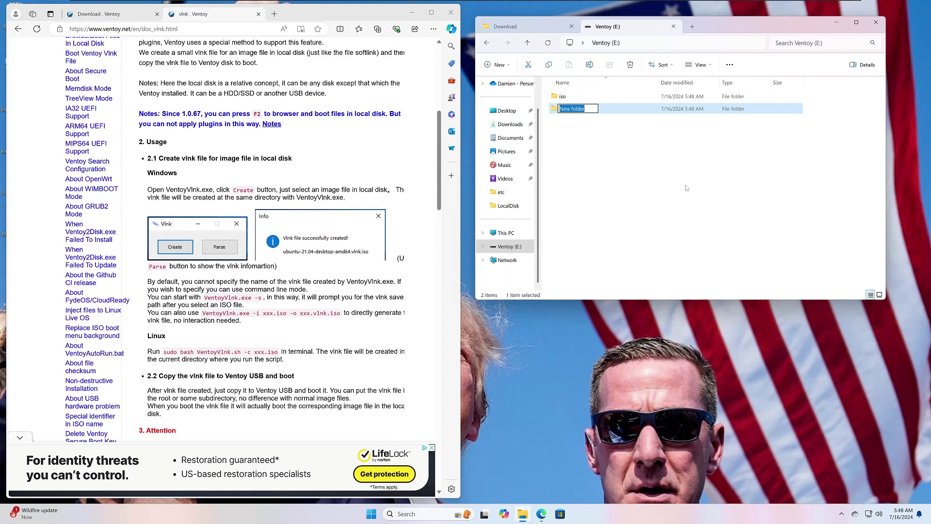
type("ventory")
key("Return")
left_click(576, 111)
left_click(576, 111)
key("BackSpace")
key("BackSpace")
type("y")
key("Return")
left_click(569, 168)
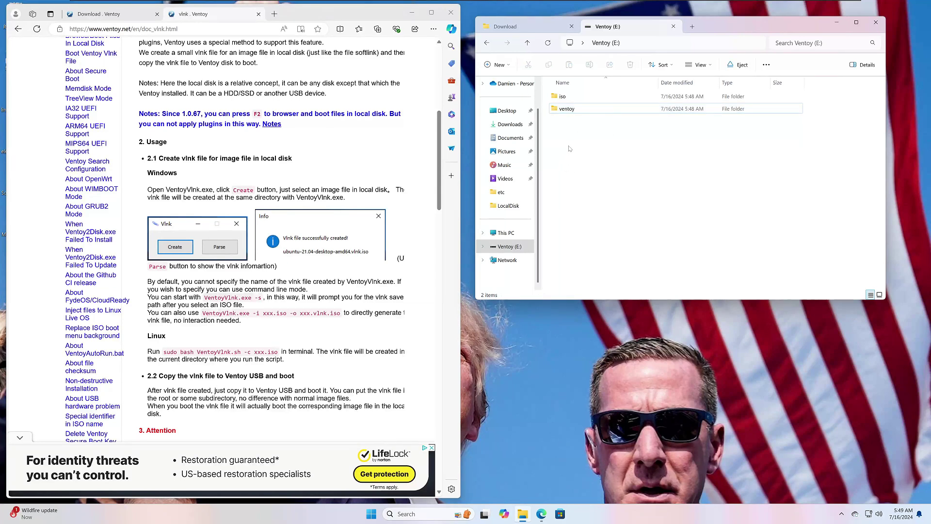
Step: Create a new folder named localDisk at the root of Ventoy (E:)
right_click(571, 145)
mouse_move(610, 212)
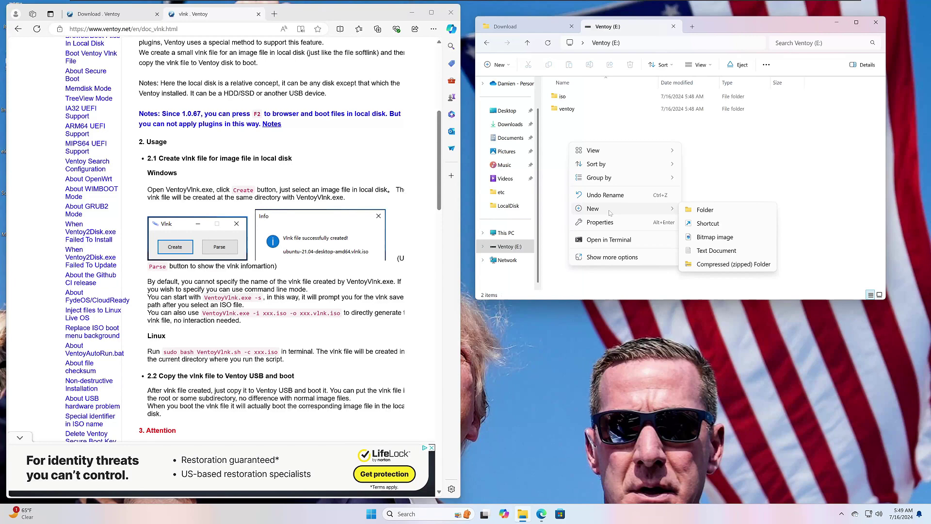
left_click(561, 110)
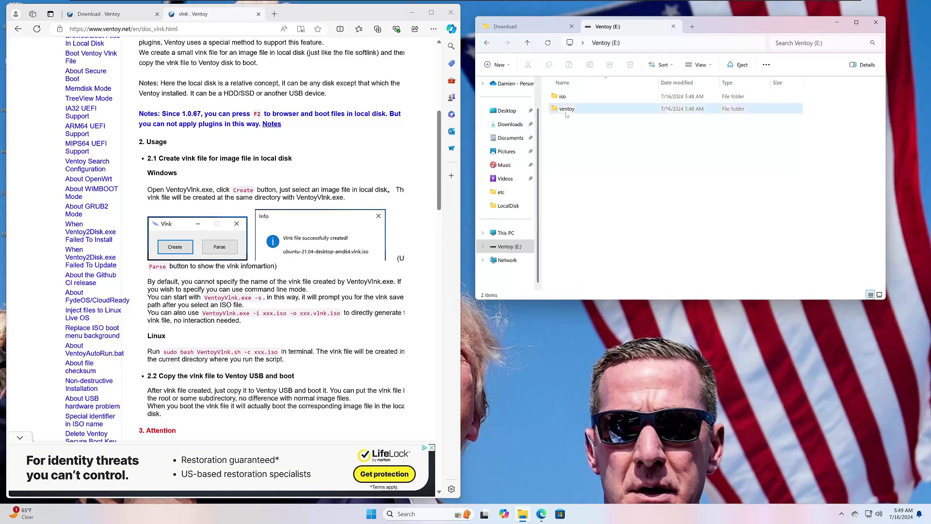
right_click(581, 149)
mouse_move(597, 160)
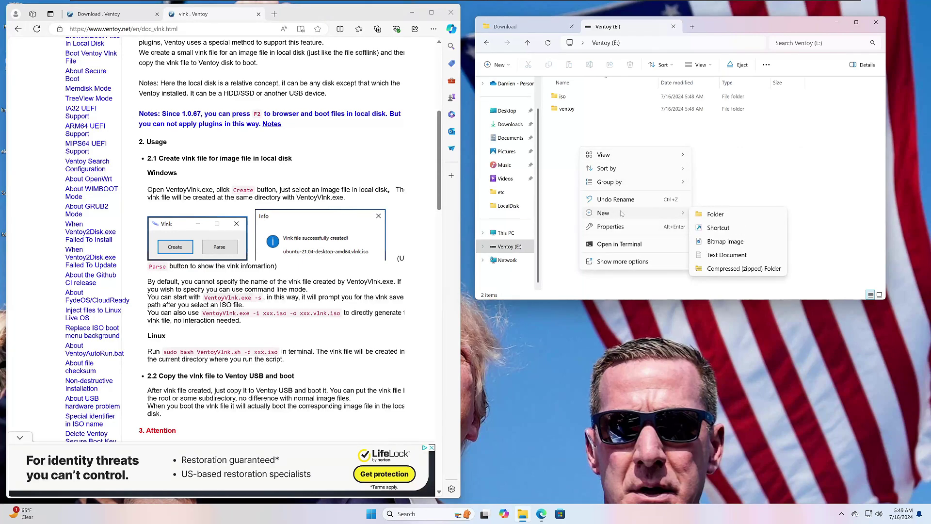
left_click(722, 216)
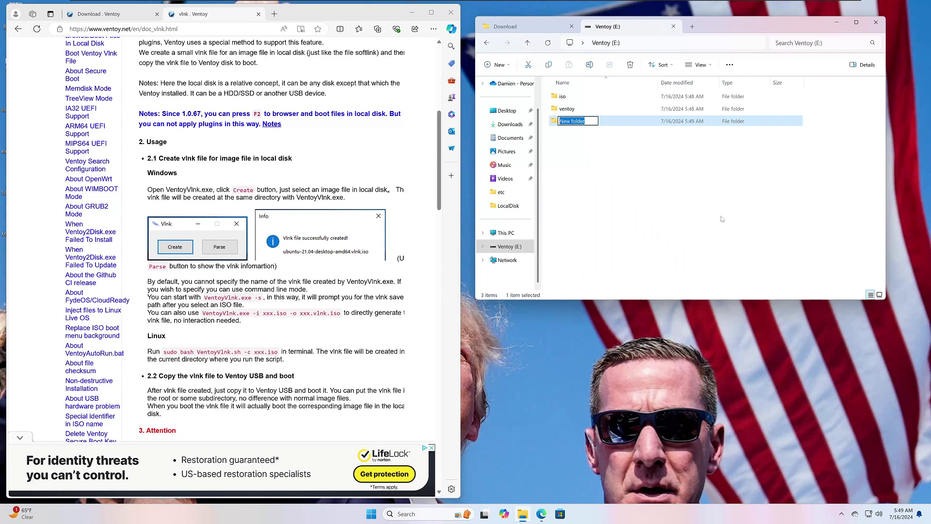
type("localDisk")
key("Return")
left_click(660, 228)
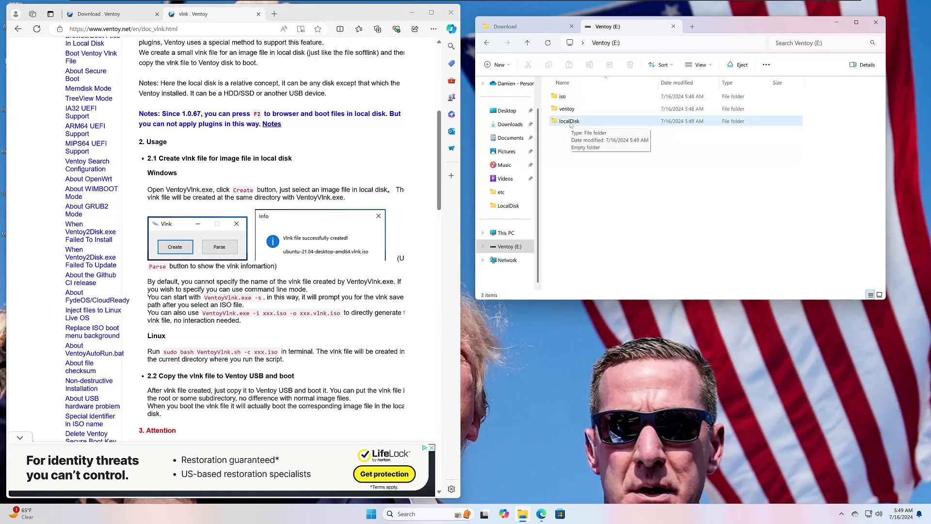
Step: Open C:\ventoy-1.0.99 in a new File Explorer tab
left_click(506, 27)
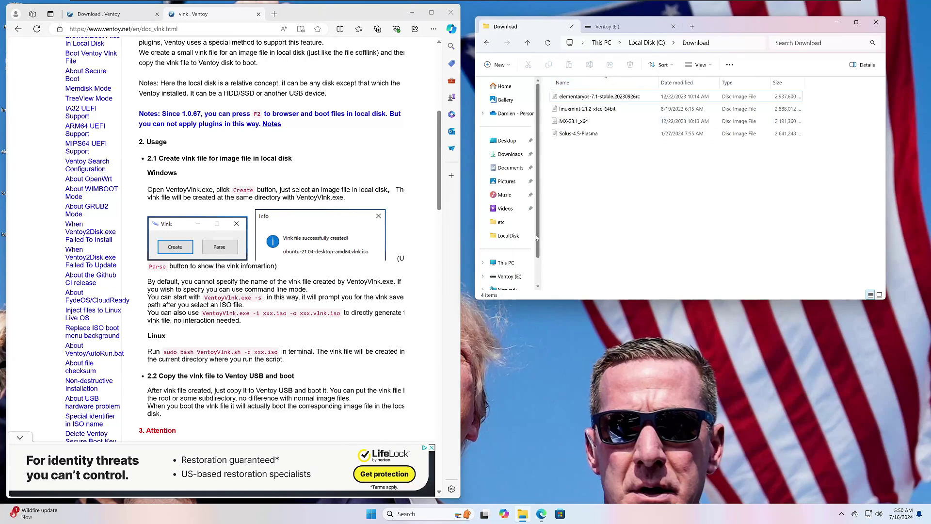
scroll(536, 235, "down", 1)
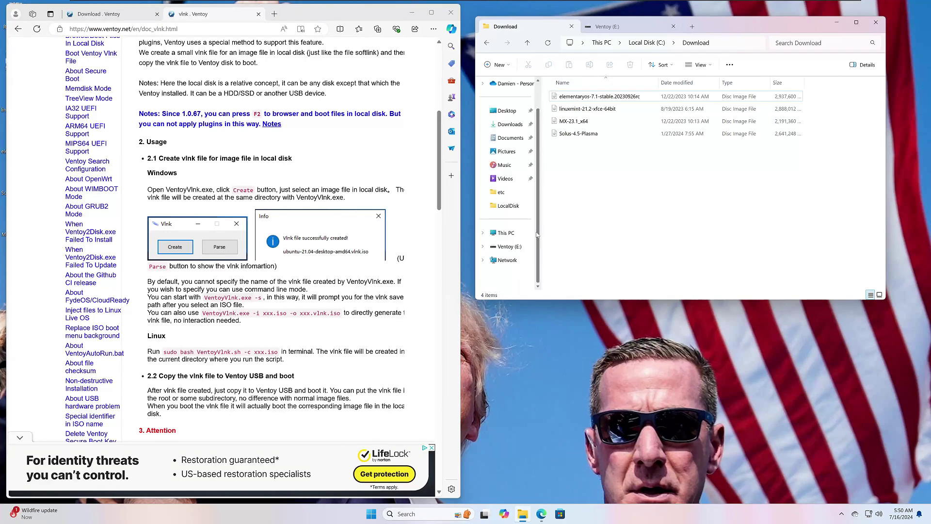
left_click(692, 27)
left_click(667, 43)
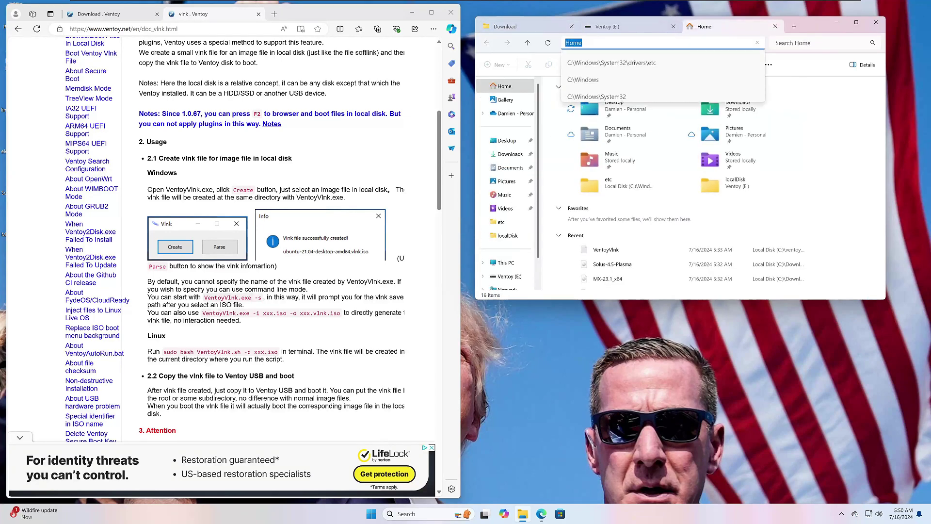
type("c:\\ven")
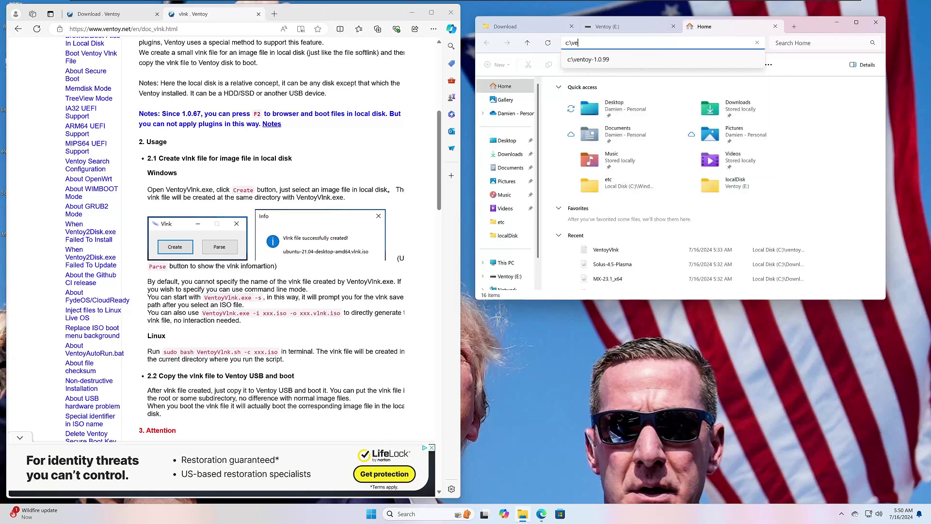
key("Return")
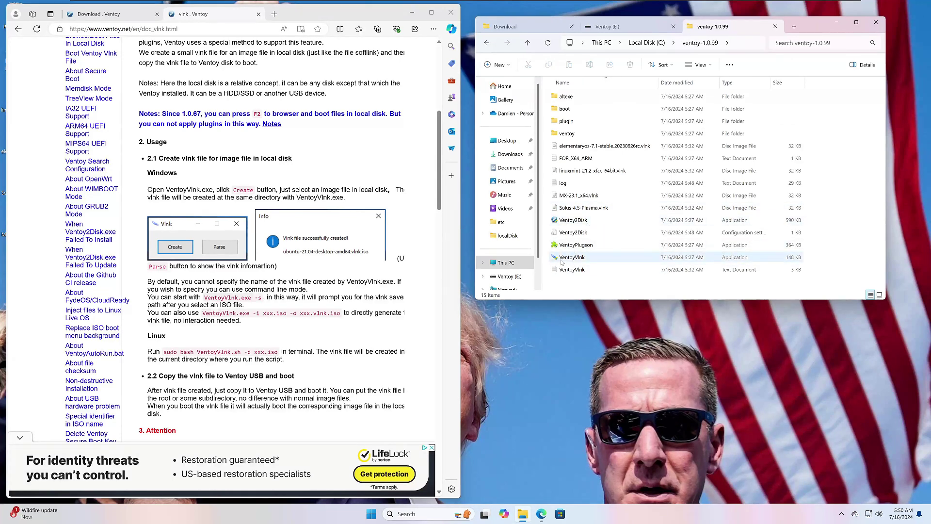
Step: Run VentoyVlnk as administrator and create a vlnk for the elementaryos-7.1-stable ISO
left_click(585, 260)
double_click(585, 258)
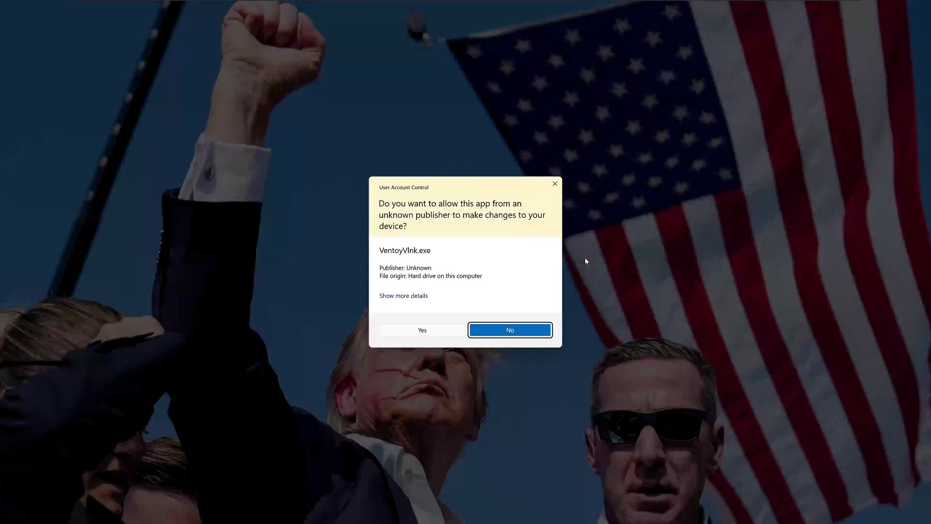
left_click(428, 330)
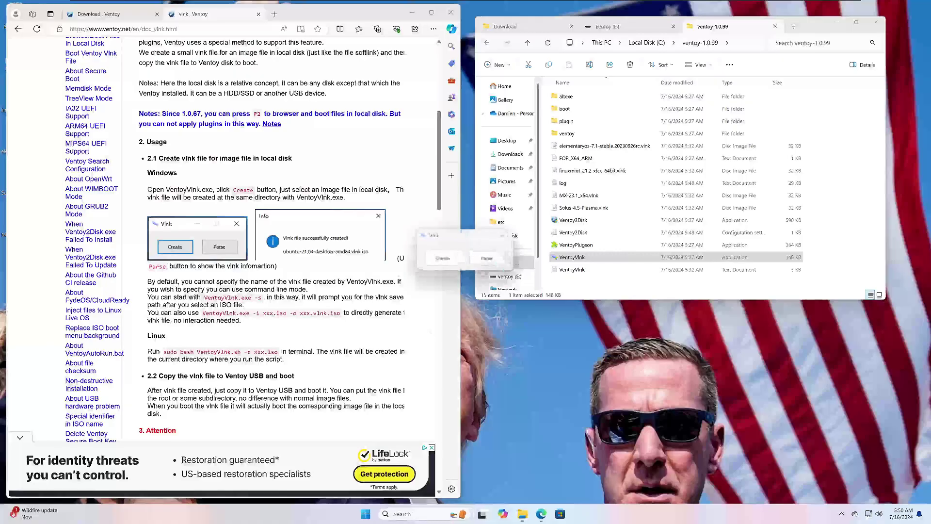
left_click(447, 261)
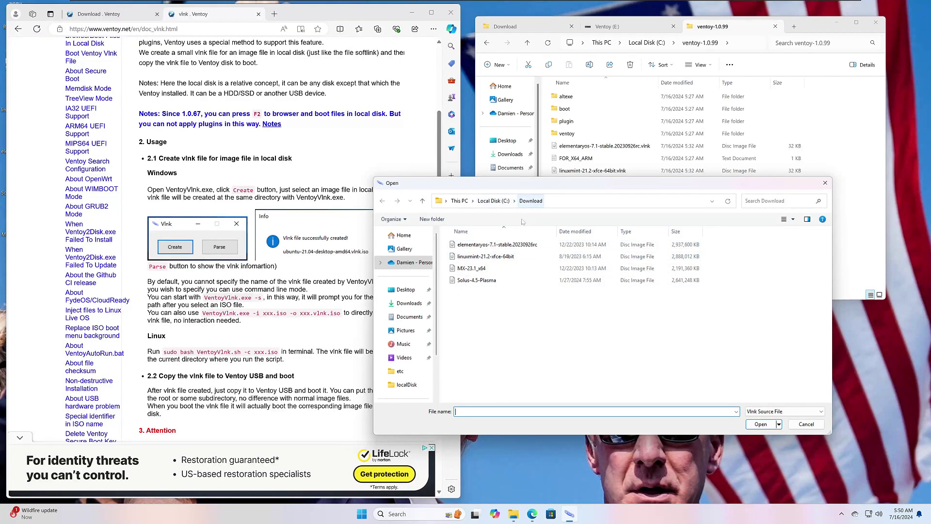
left_click(489, 249)
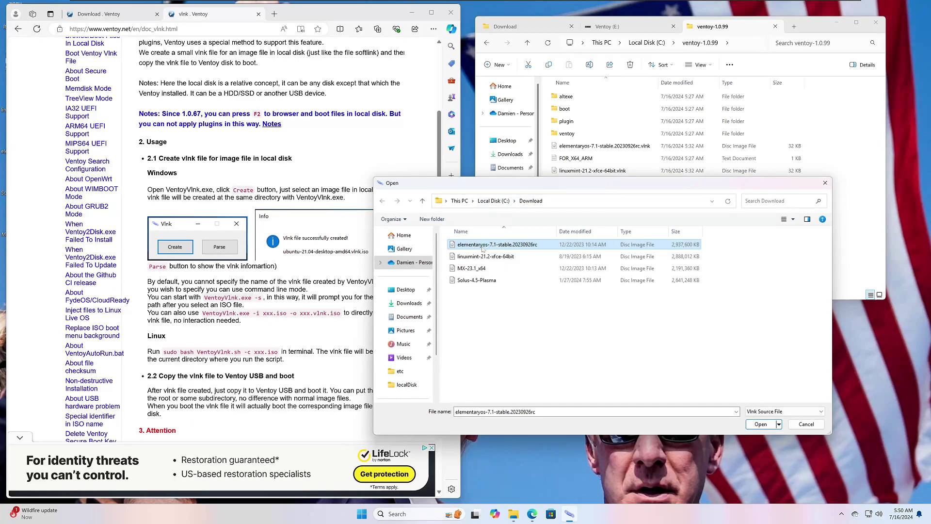
double_click(483, 249)
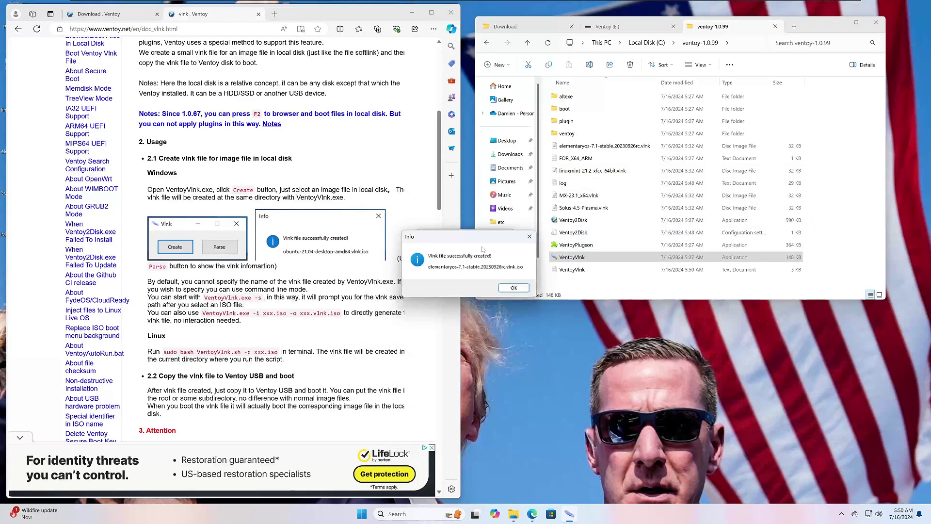
left_click(514, 289)
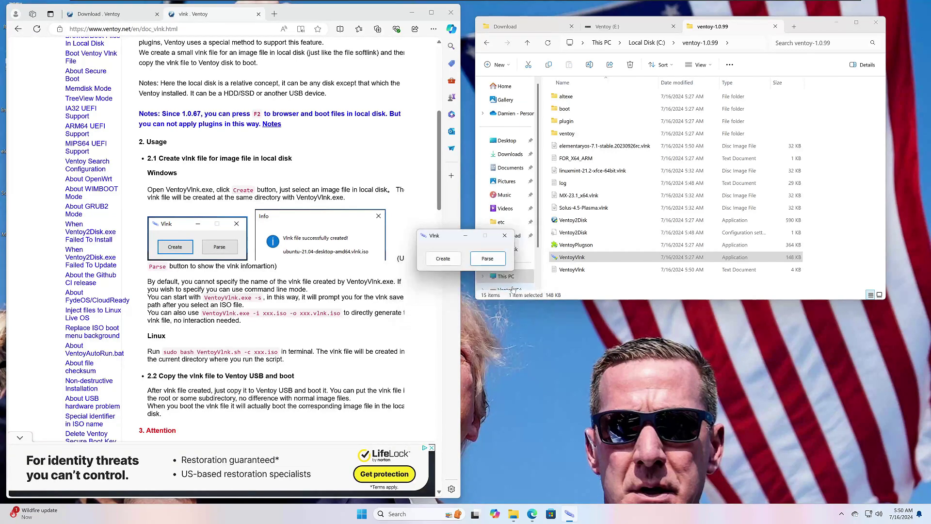
Step: Create vlnk files for the linuxmint-21.2-xfce-64bit, MX-23.1_x64 and Solus-4.5-Plasma ISOs
left_click(450, 263)
double_click(479, 257)
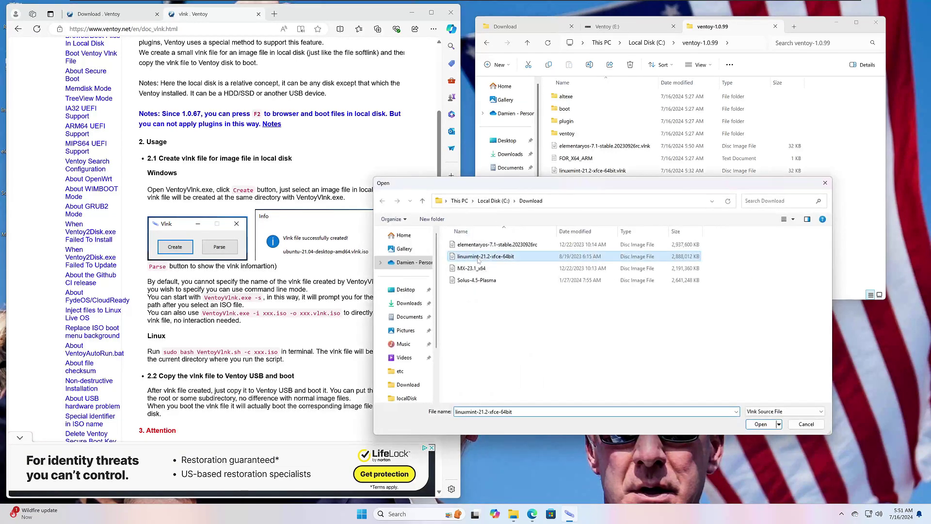
left_click(502, 288)
left_click(444, 258)
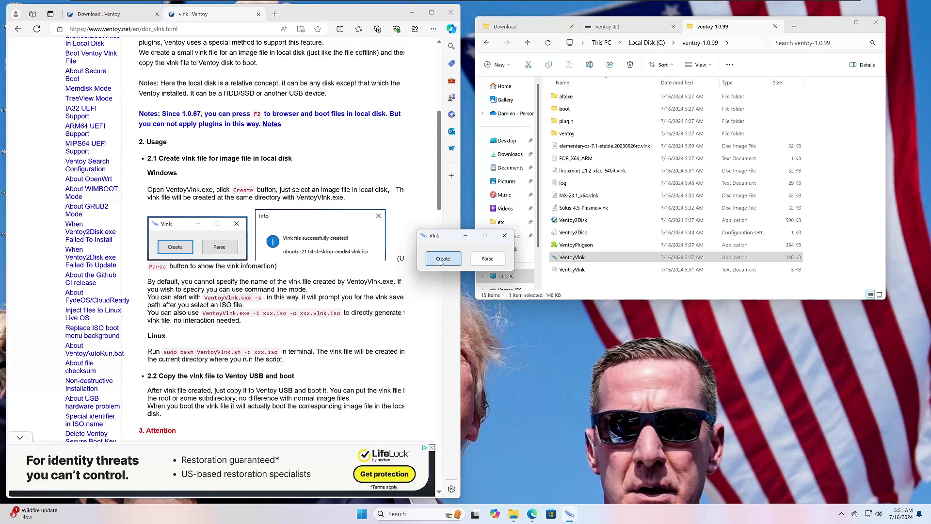
double_click(471, 268)
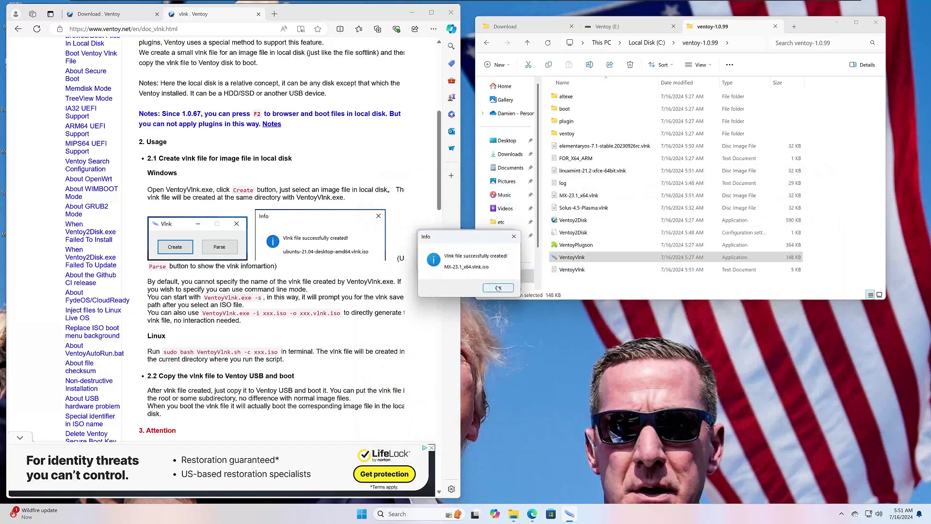
left_click(497, 289)
left_click(443, 258)
double_click(468, 279)
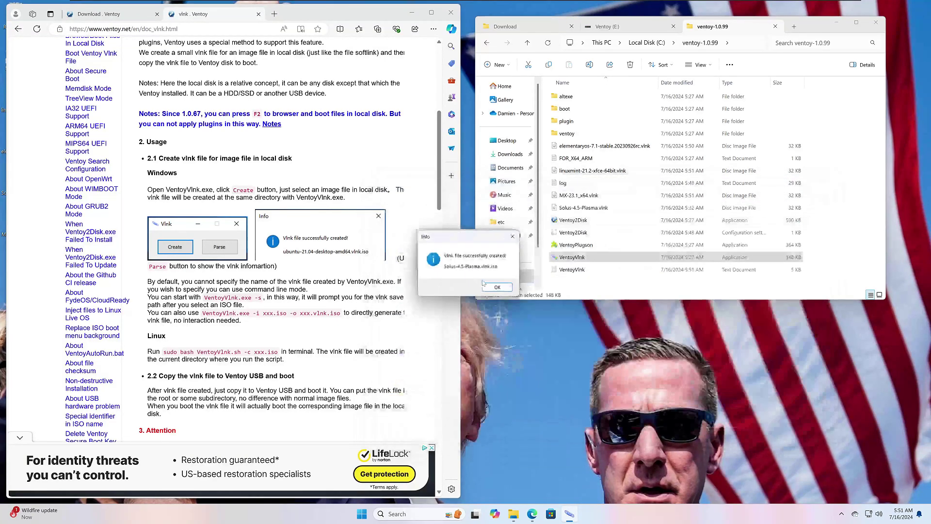
left_click(493, 289)
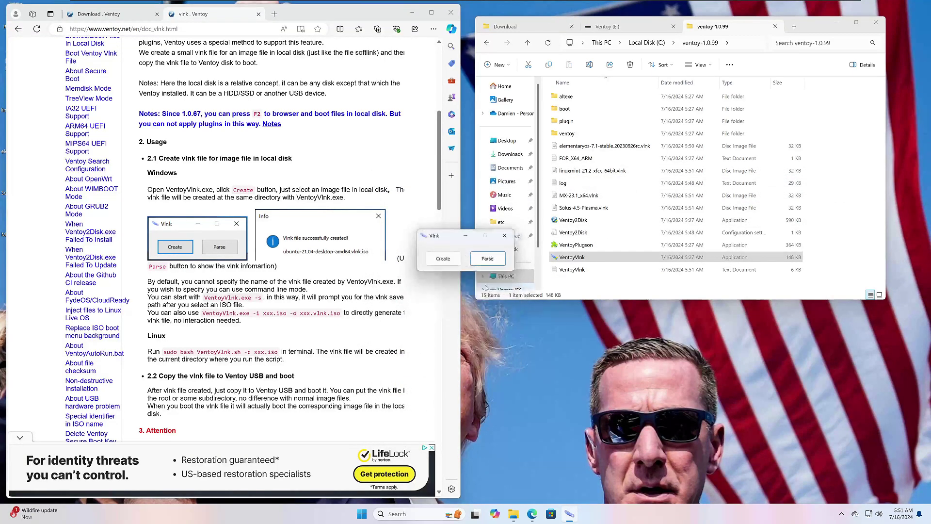
Step: Close VentoyVlnk and select the four new .vlnk files in ventoy-1.0.99
left_click(505, 237)
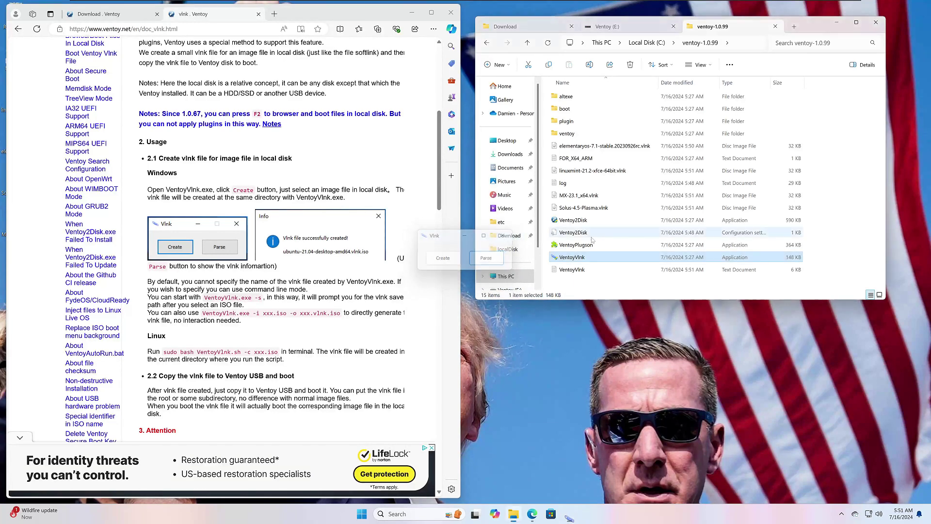
left_click(581, 208)
left_click(582, 196, "ctrl")
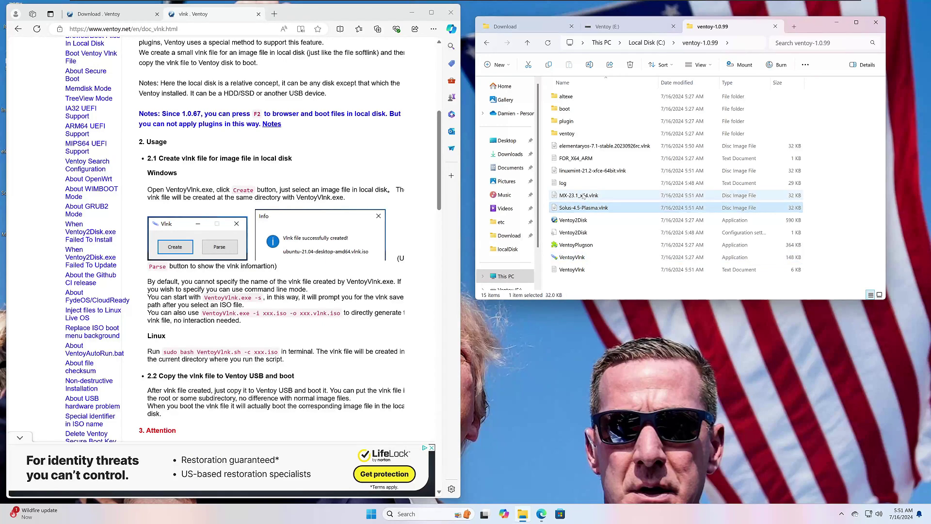
left_click(584, 171, "ctrl")
left_click(621, 146, "ctrl")
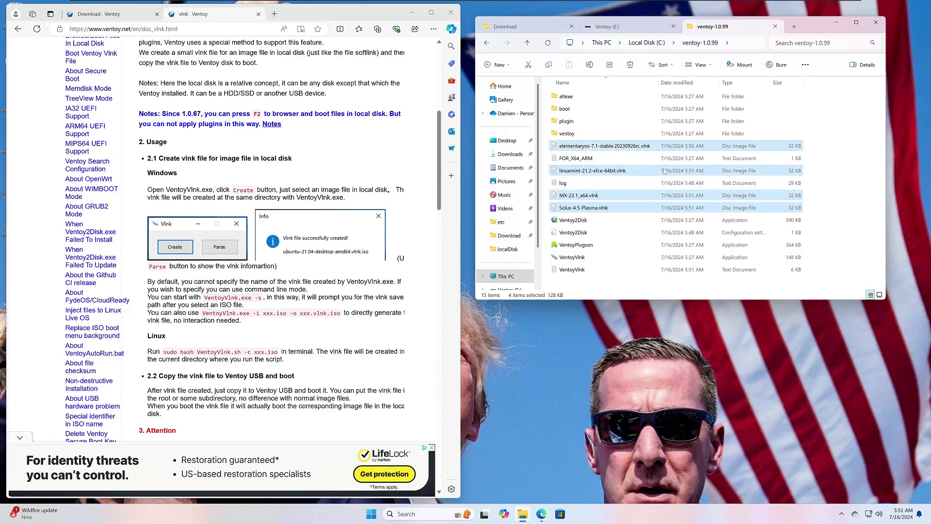
Step: Create a folder named C inside localDisk on Ventoy (E:)
left_click(615, 28)
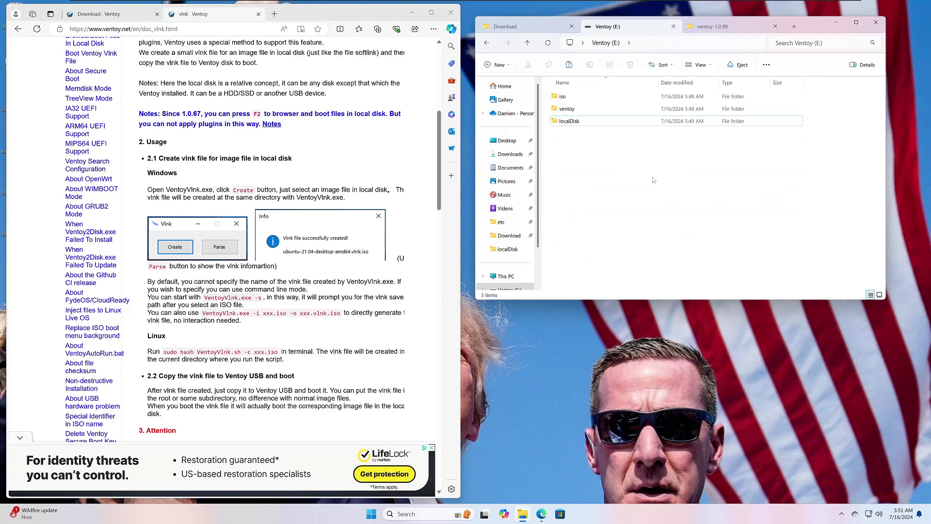
double_click(569, 121)
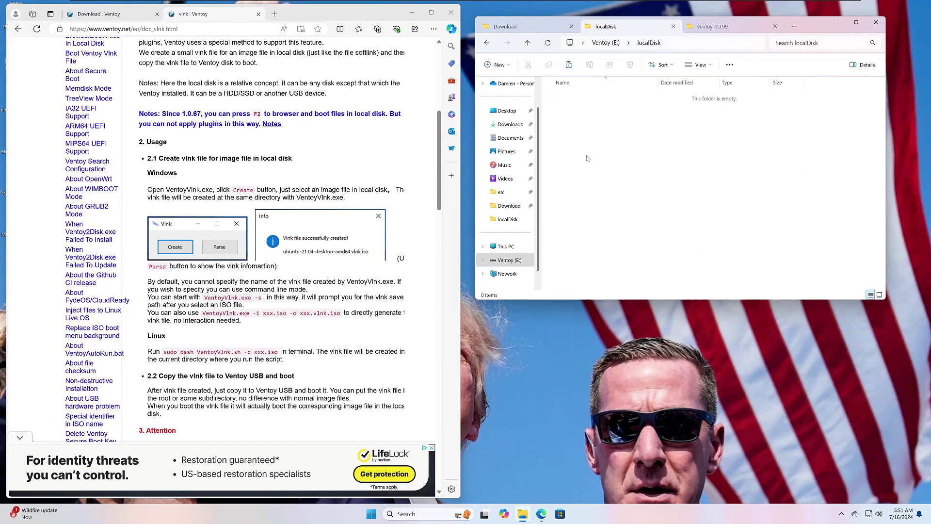
right_click(587, 158)
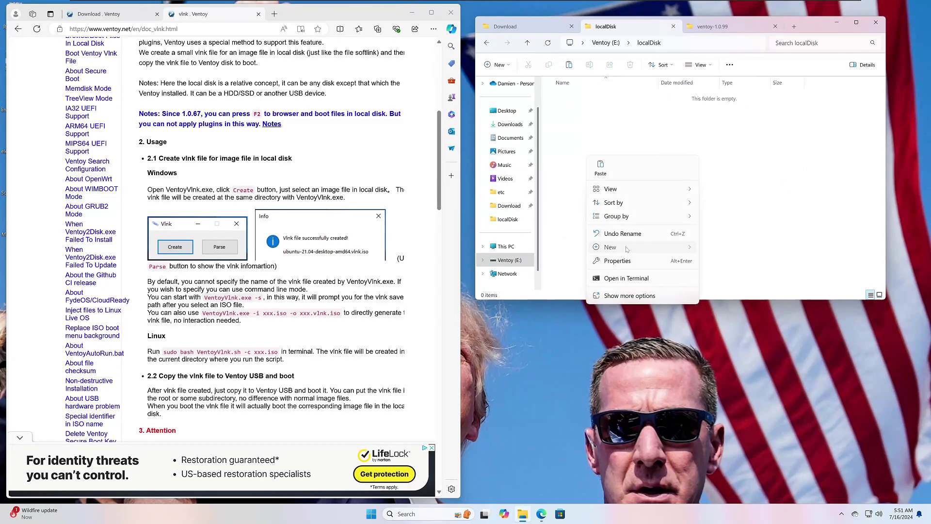
mouse_move(627, 249)
left_click(722, 249)
type("c")
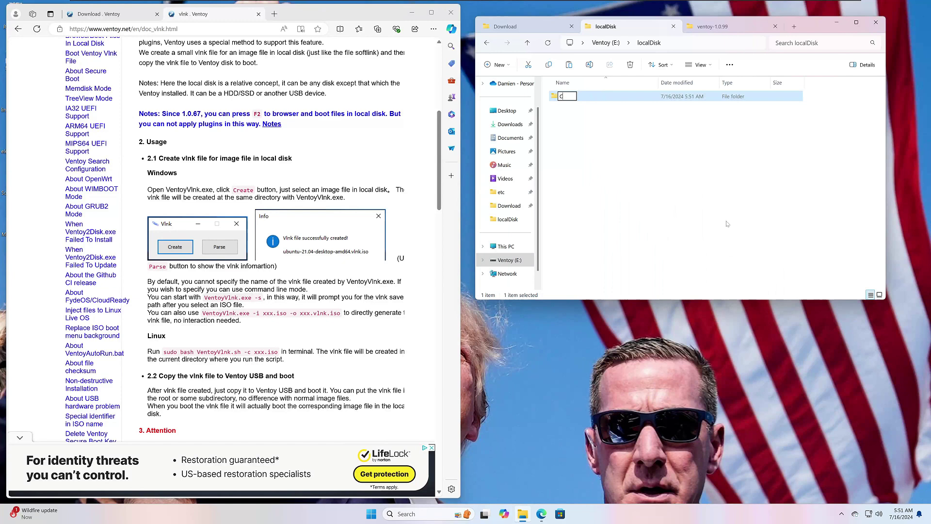
key("Return")
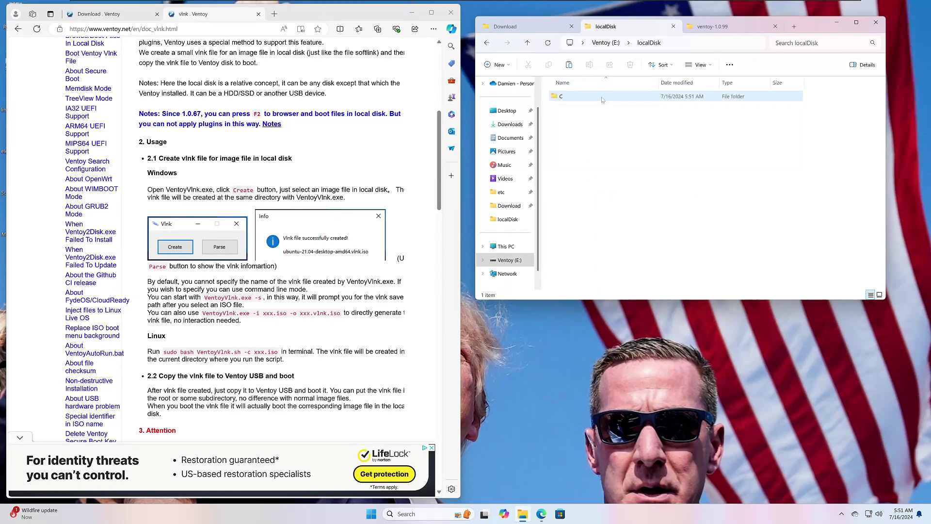
Step: Create a Download folder inside C and paste the four .vlnk files into it
double_click(604, 96)
right_click(605, 148)
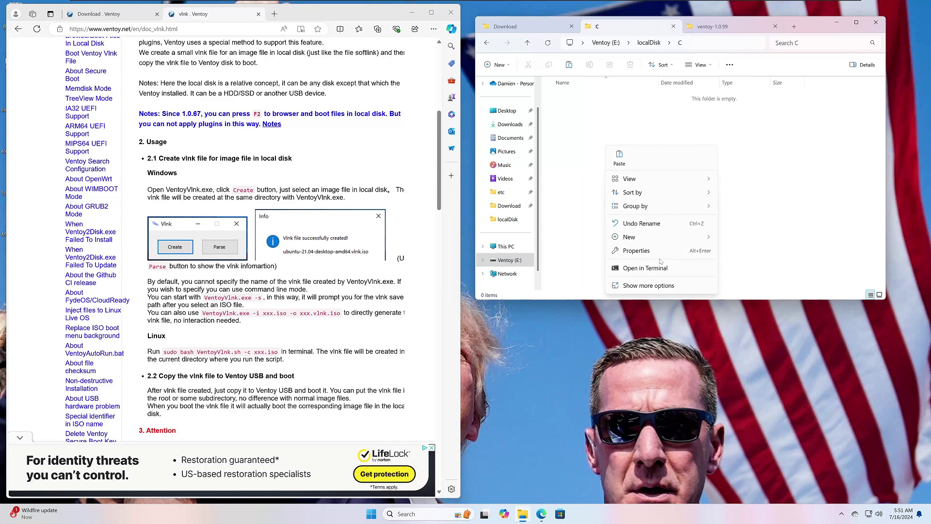
mouse_move(626, 236)
left_click(742, 237)
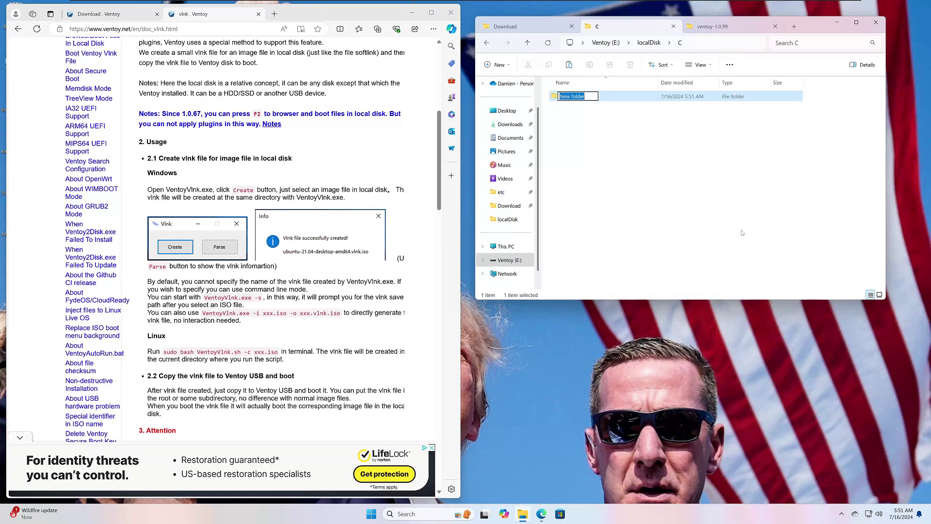
type("Dow")
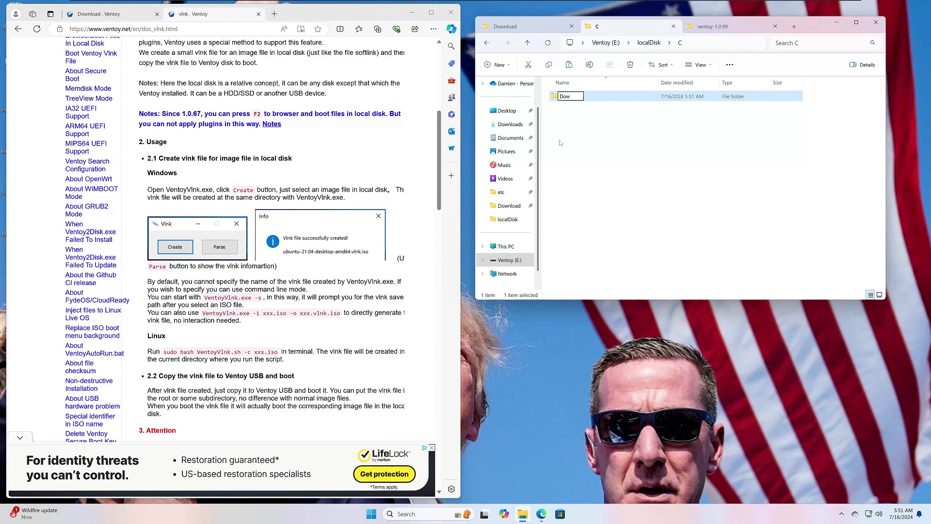
type("nload")
key("Return")
key("Return")
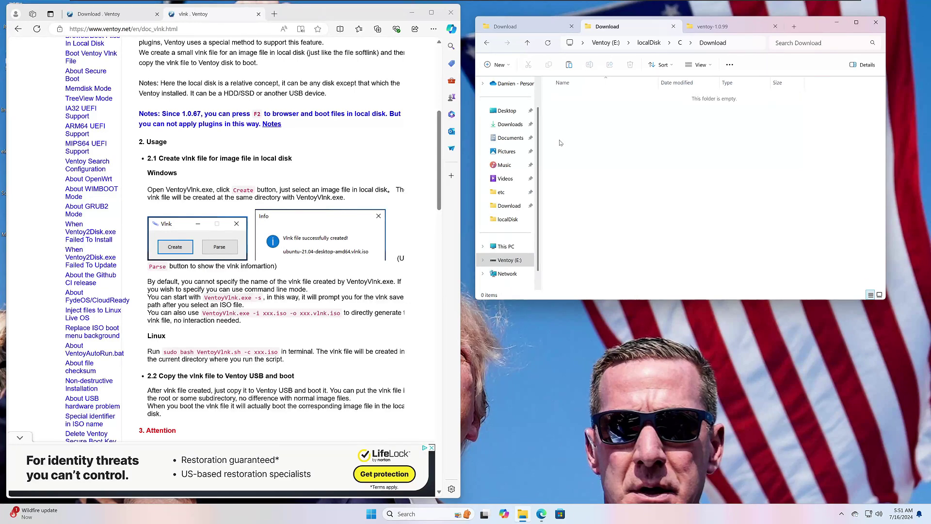
key("ctrl+v")
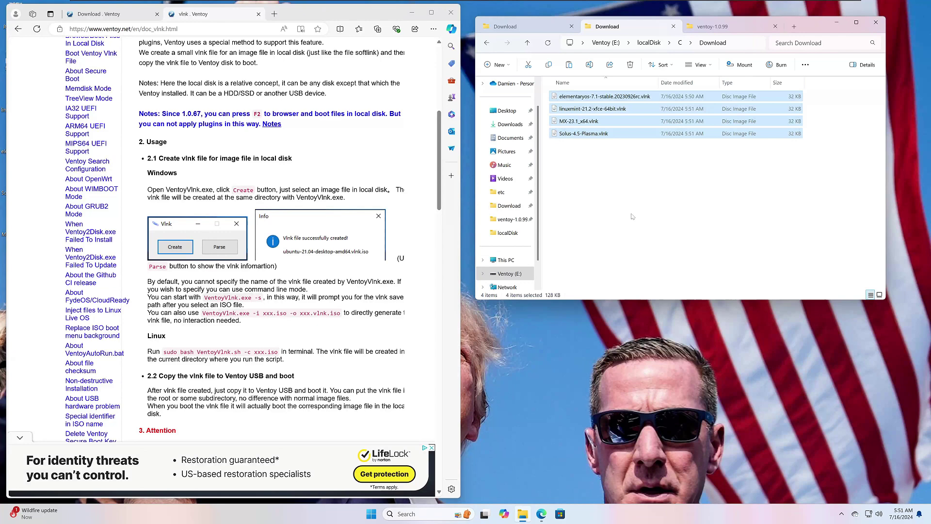
left_click(631, 217)
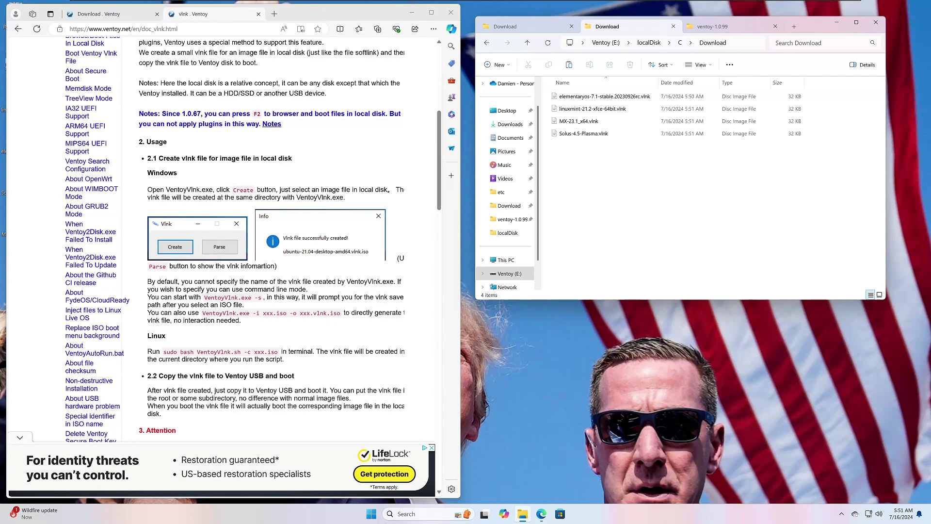
scroll(332, 323, "up", 6)
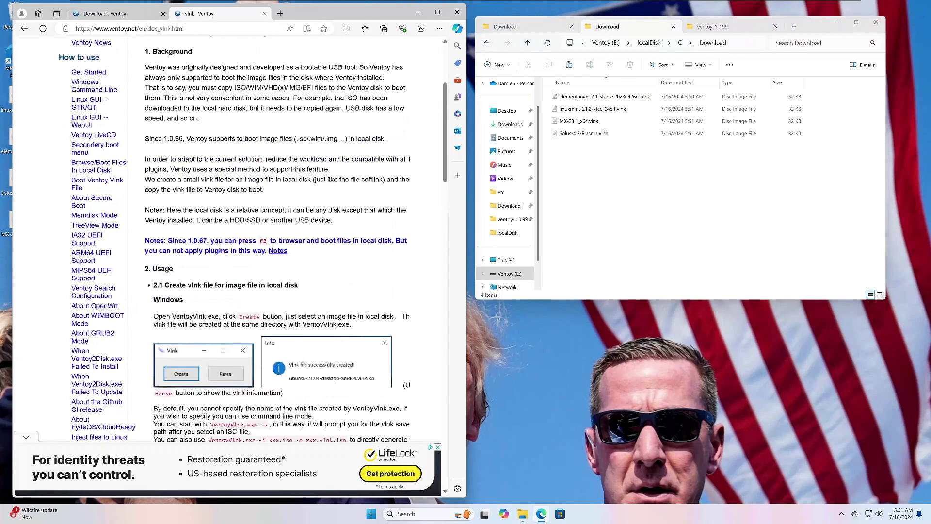
scroll(232, 247, "down", 10)
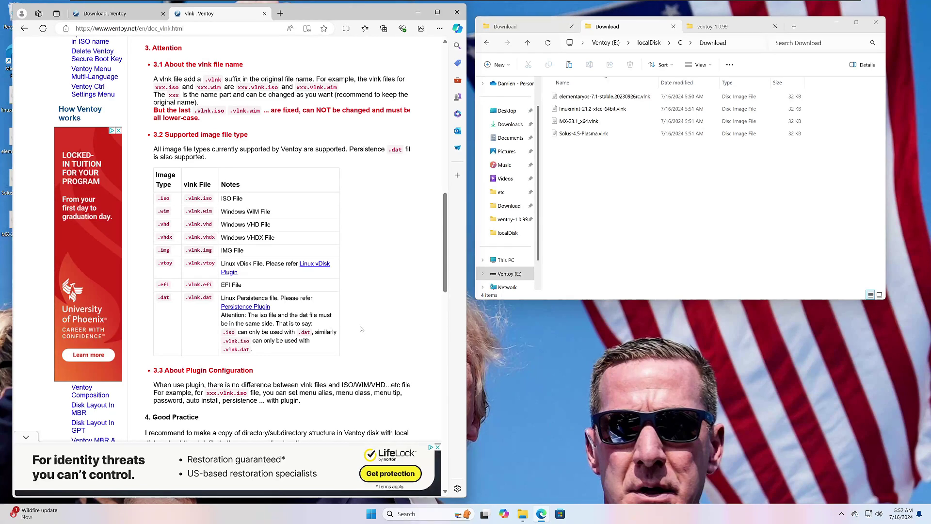
scroll(347, 331, "down", 3)
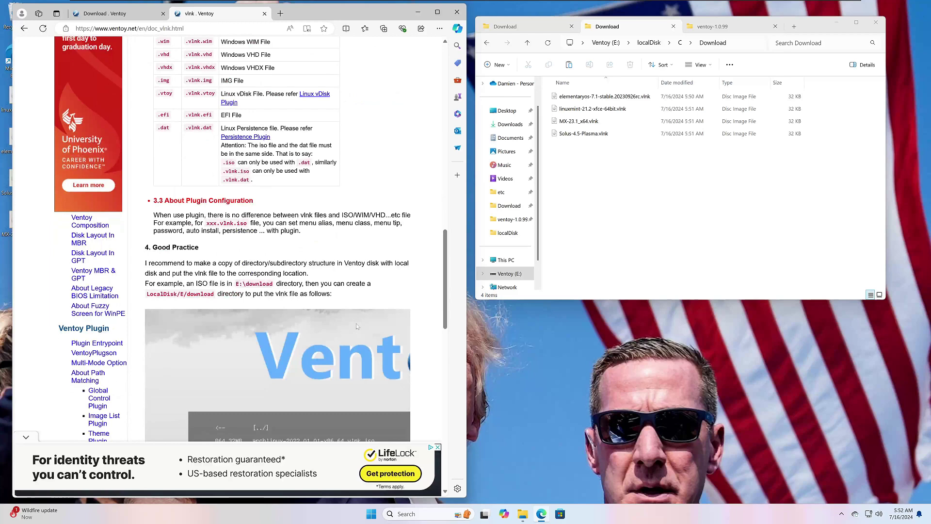
scroll(354, 277, "down", 8)
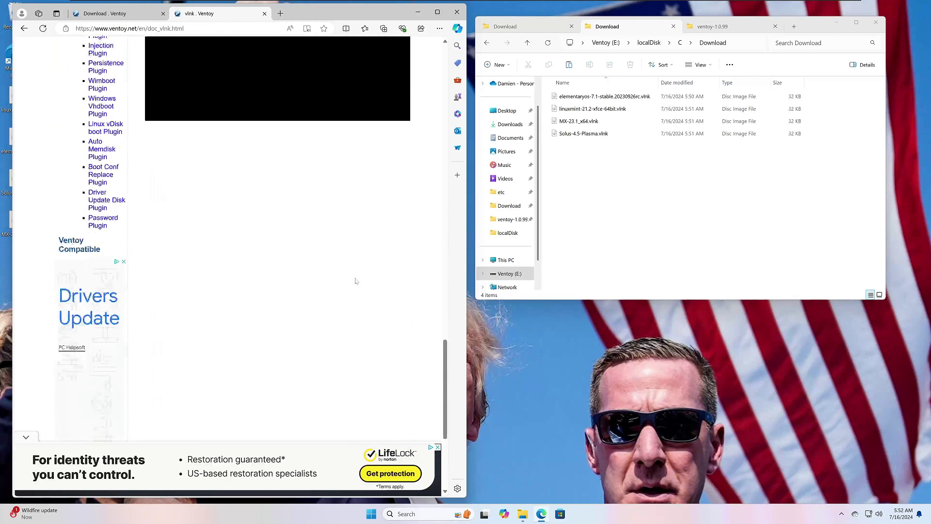
scroll(356, 275, "up", 6)
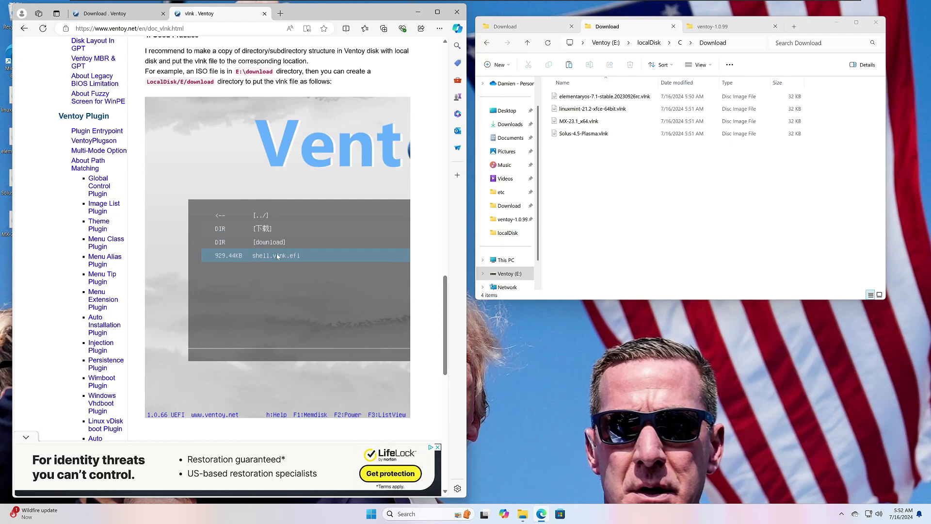
scroll(278, 256, "up", 15)
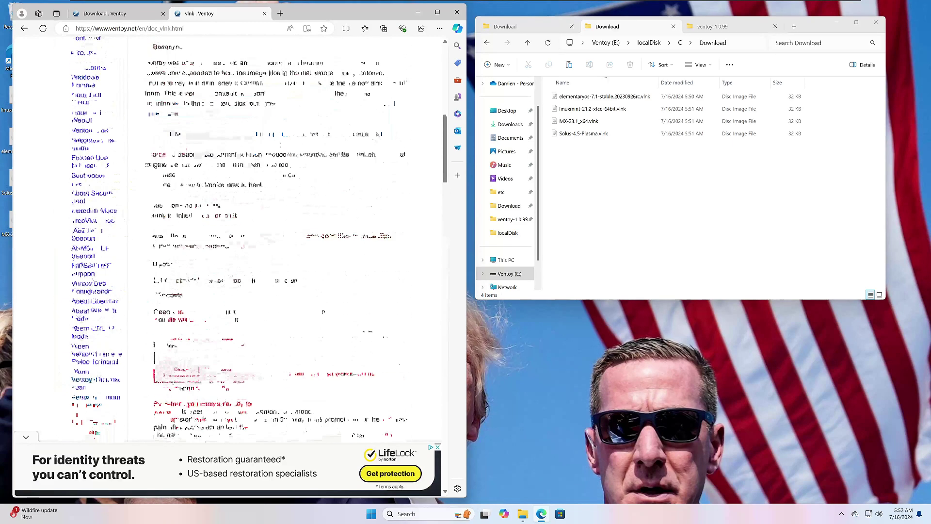
left_click(639, 258)
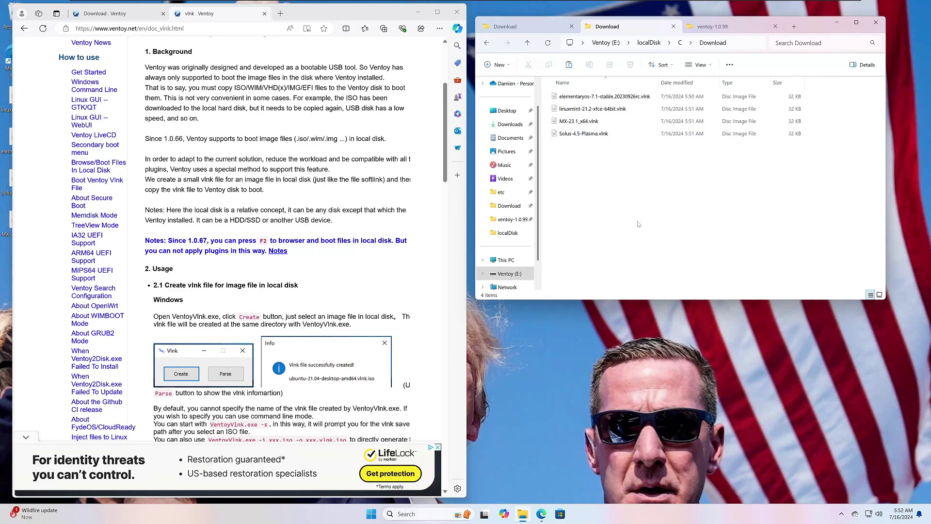
Step: Go up from Ventoy (E:) to This PC and move the Explorer window left
left_click(506, 275)
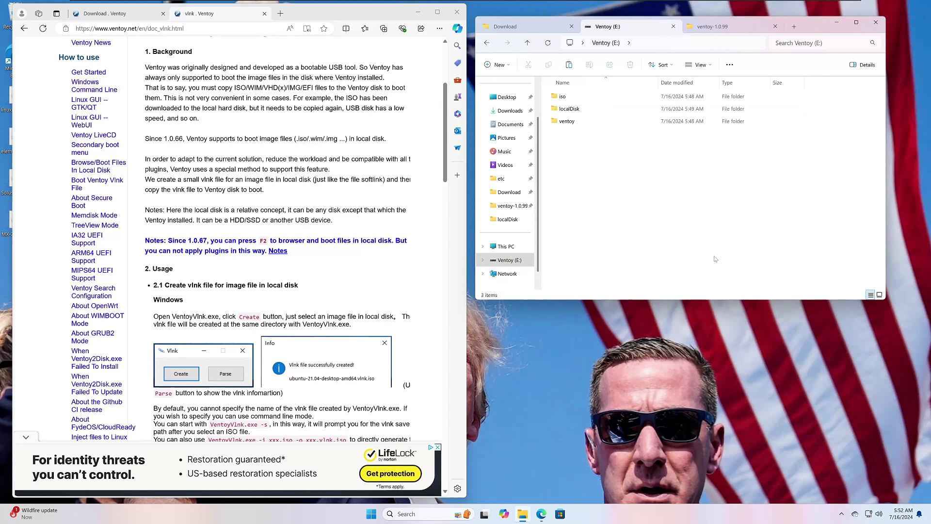
left_click(500, 247)
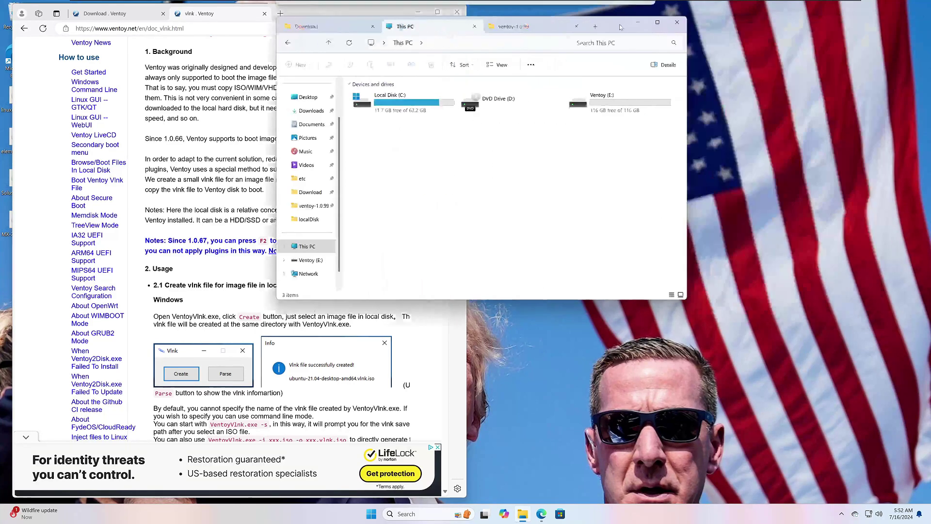
left_click_drag(820, 25, 633, 24)
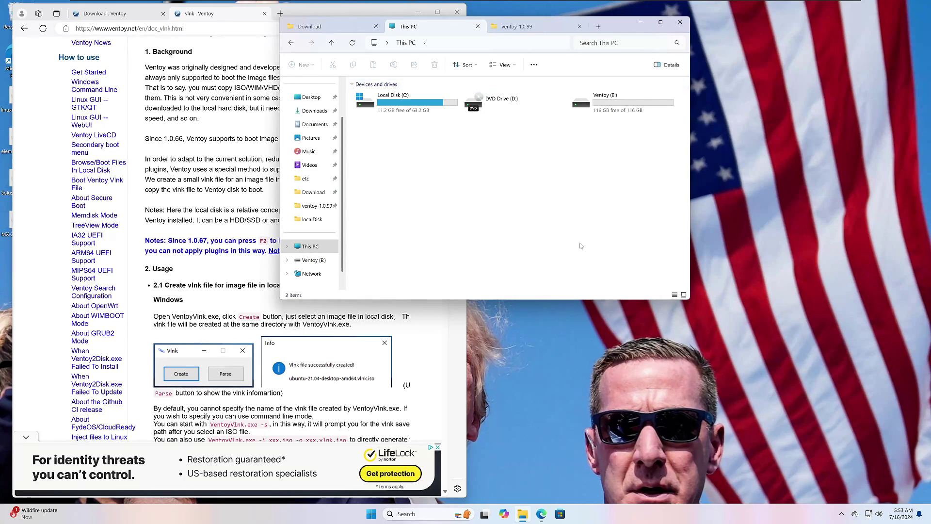
Step: Restart Windows from the Win+X power menu
key("super+x")
key("u")
key("r")
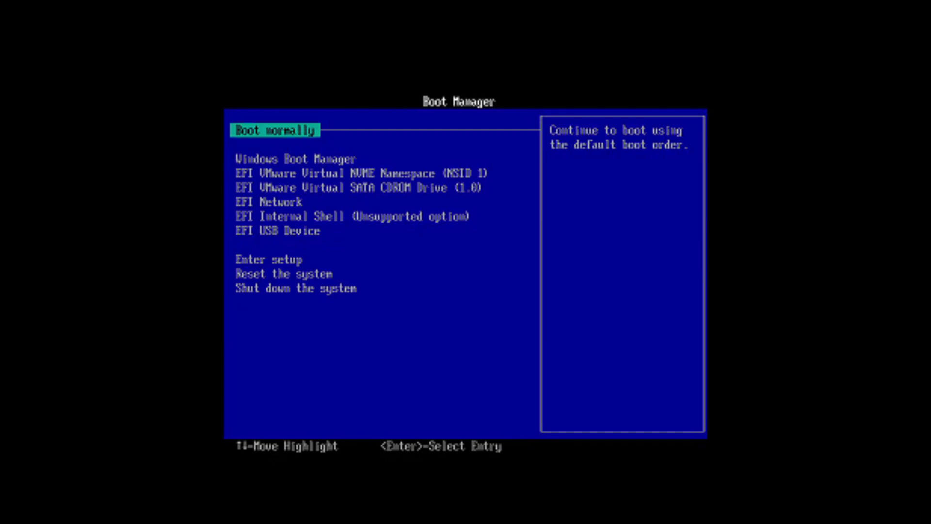
Step: Choose EFI USB Device in the UEFI Boot Manager to start Ventoy
key("Down")
key("Down")
key("Down")
key("Down")
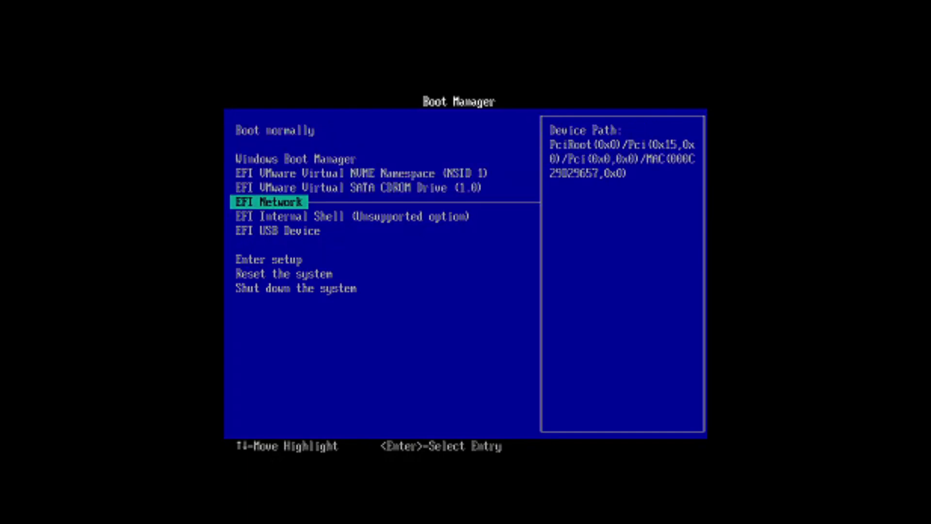
key("Down")
key("Down")
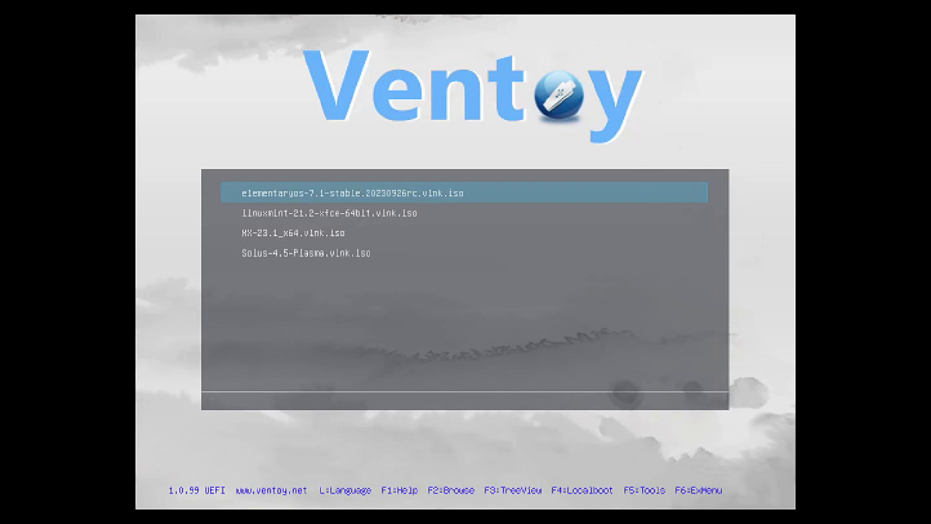
Step: Switch Ventoy to TreeView and open localDisk > C > Download
key("F3")
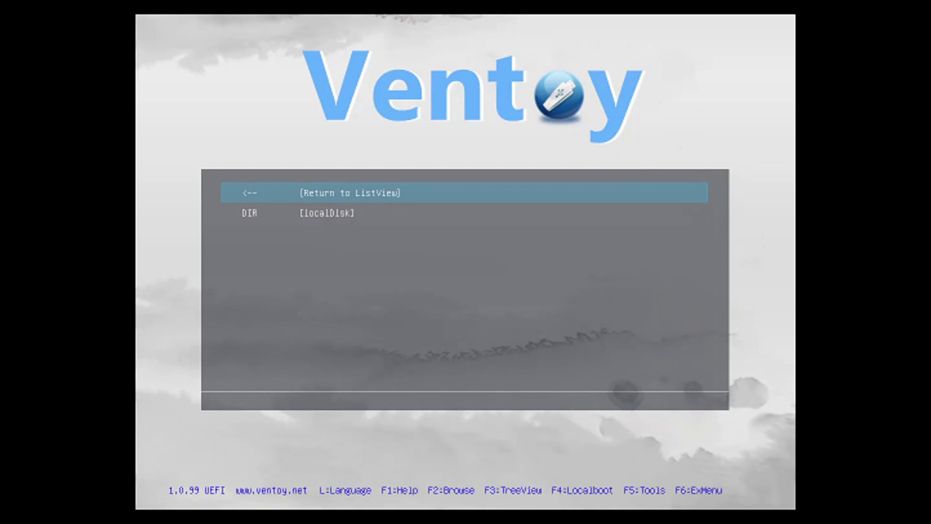
key("Down")
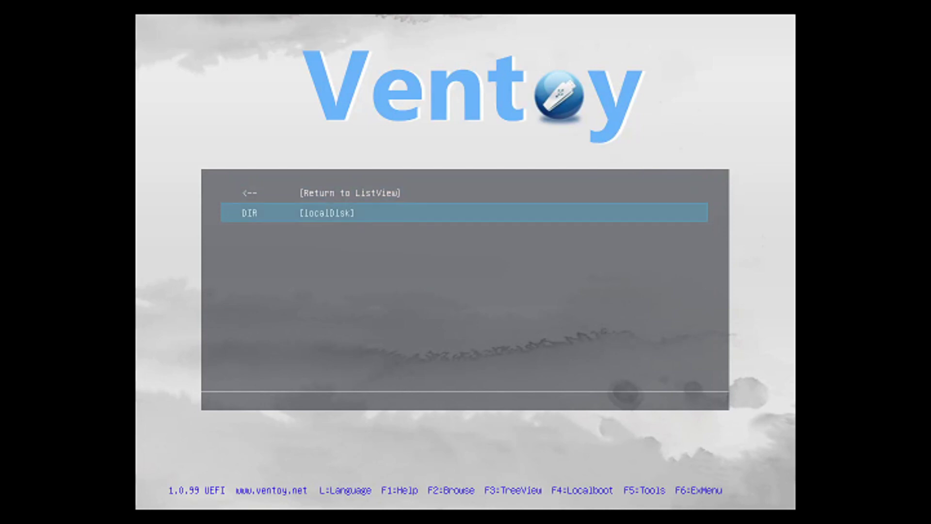
key("Return")
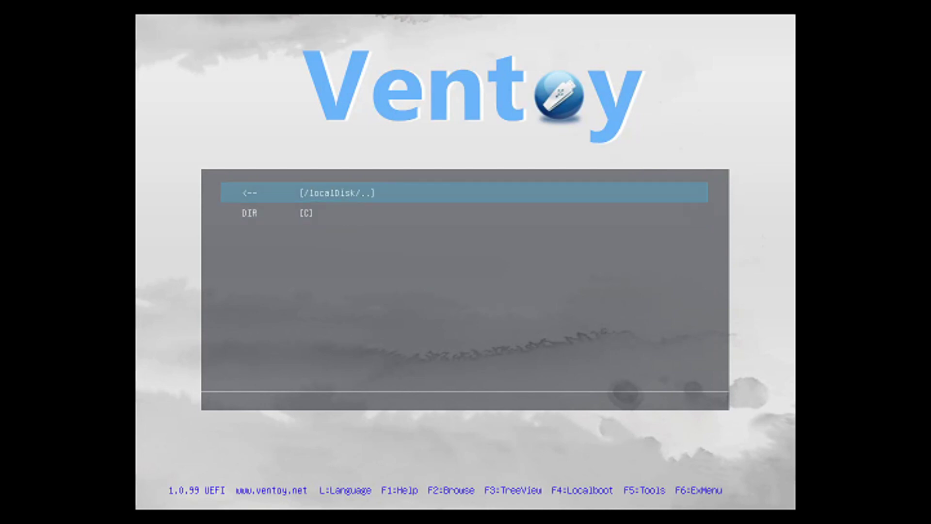
key("Down")
key("Return")
key("Down")
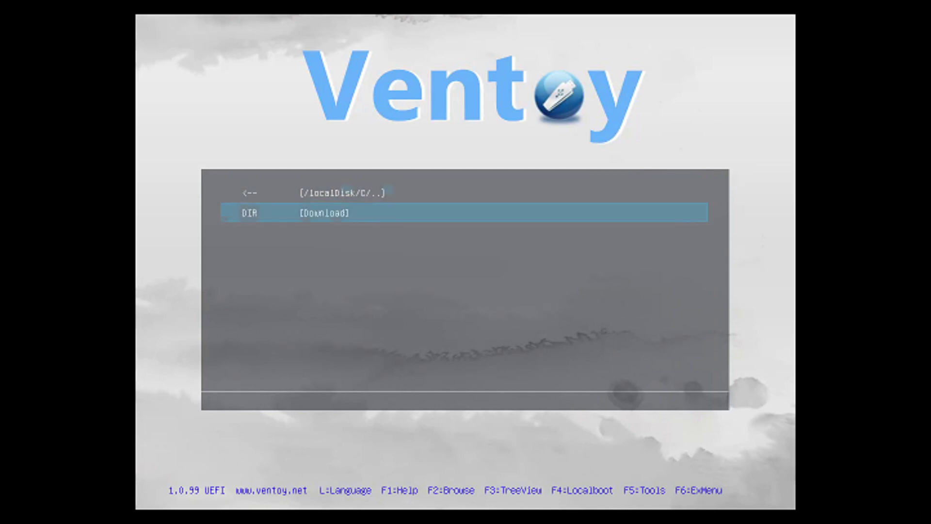
key("Return")
Step: Select linuxmint-21.2-xfce-64bit.vlink.iso and boot it in normal mode
key("Down")
key("Down")
key("Down")
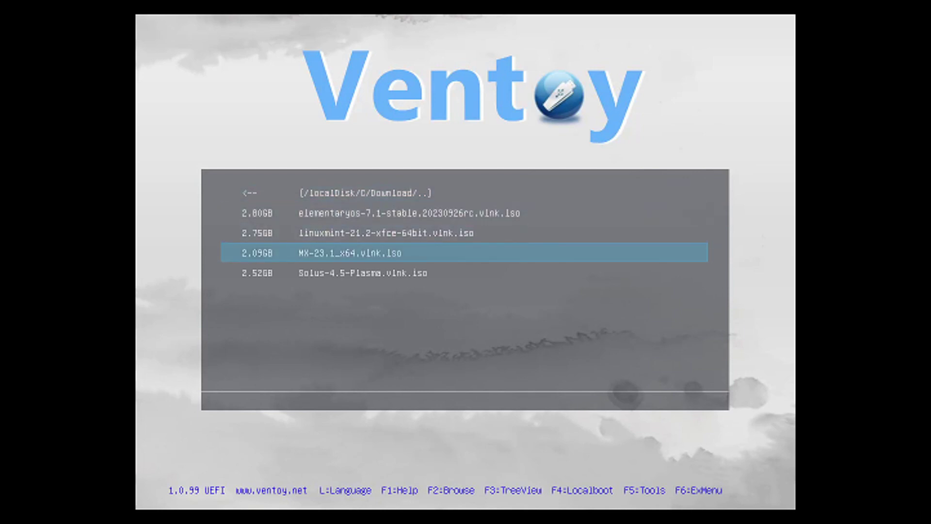
key("Down")
key("Up")
key("Up")
key("Up")
key("Down")
key("Down")
key("Down")
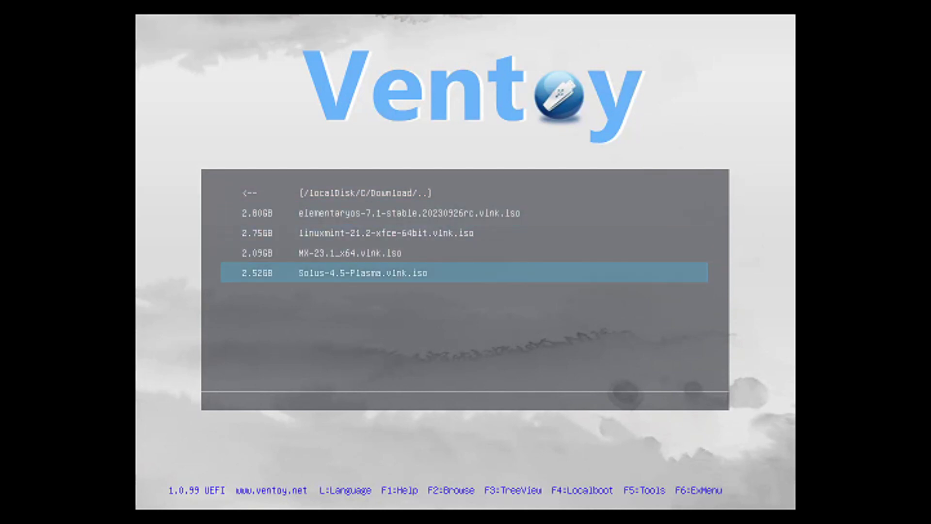
key("Up")
key("Up")
key("Up")
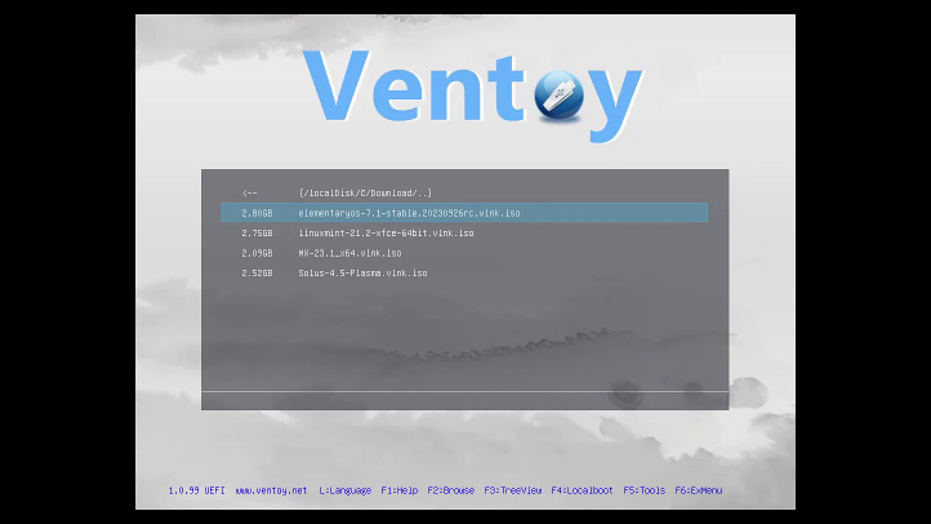
key("Down")
key("Return")
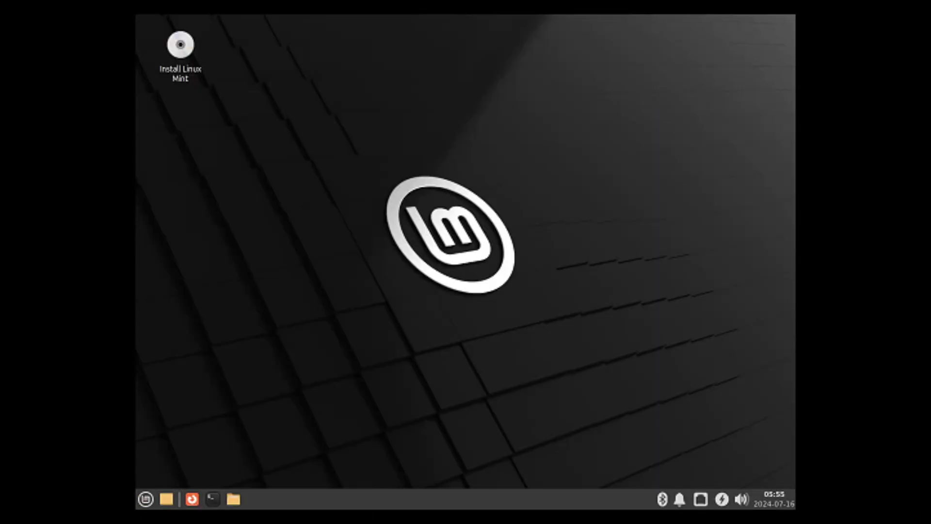
Step: Toggle the Mint application menu open and closed on the live desktop, leaving it closed
left_click(148, 501)
left_click(148, 501)
left_click(148, 501)
left_click(673, 400)
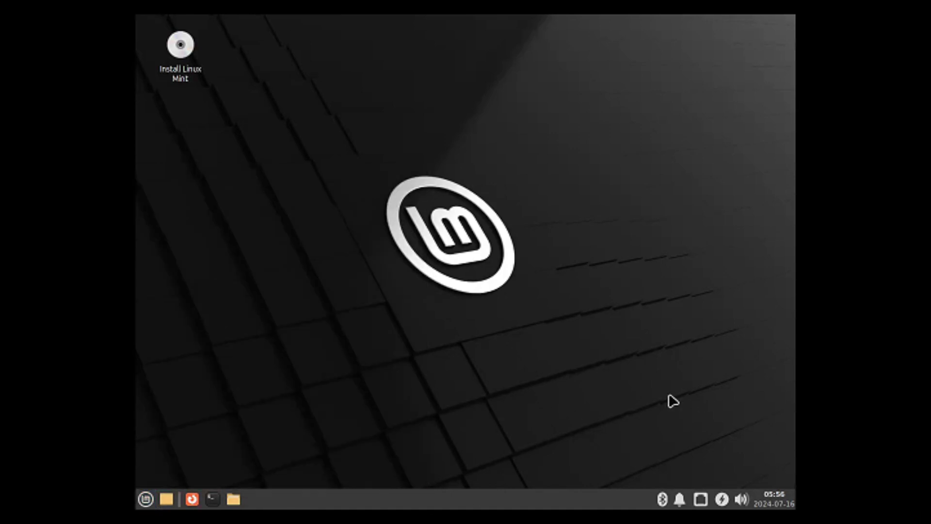